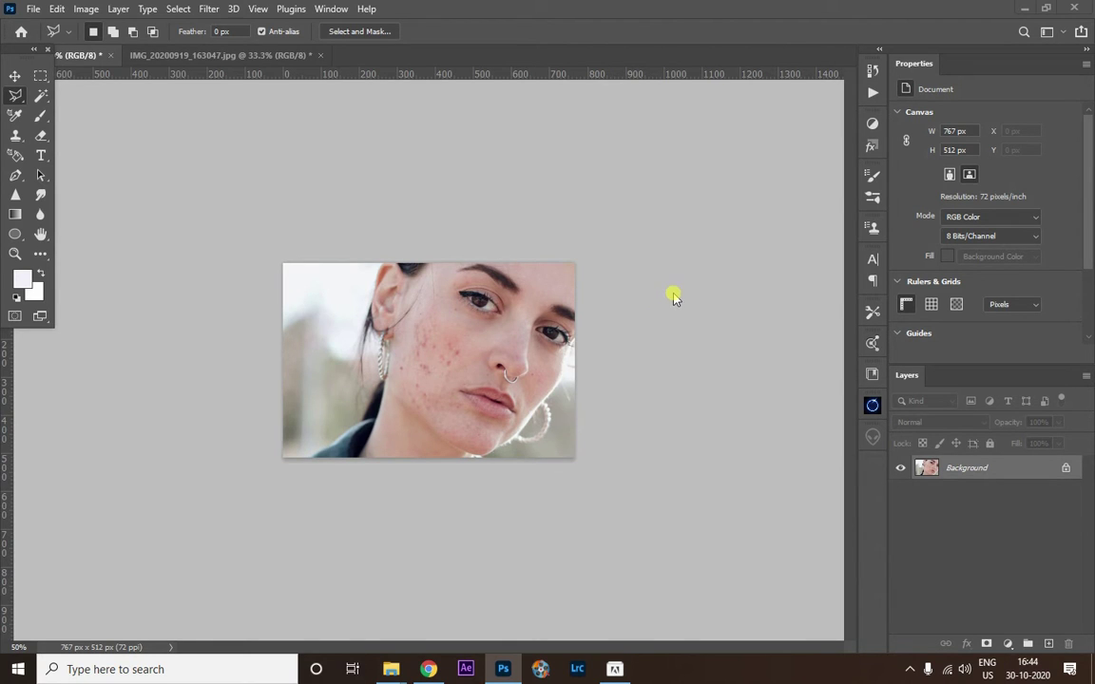
Zoom into the woman's photo and apply Retouch4me Heal at Sensitivity 100.
key(ctrl+plus)
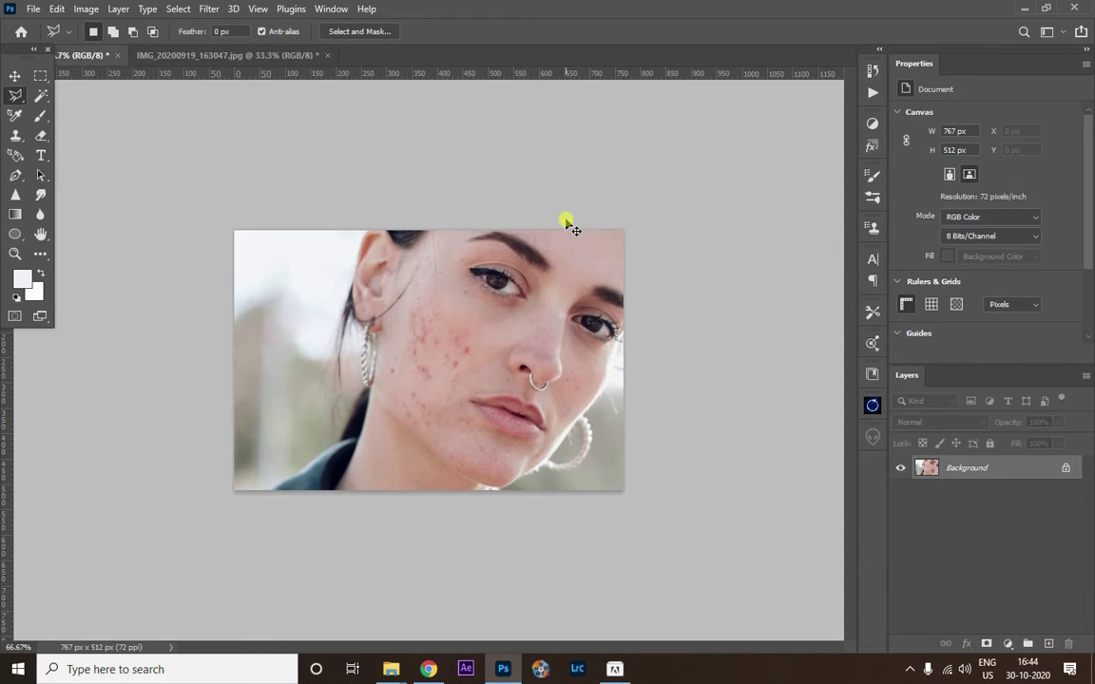
click(186, 55)
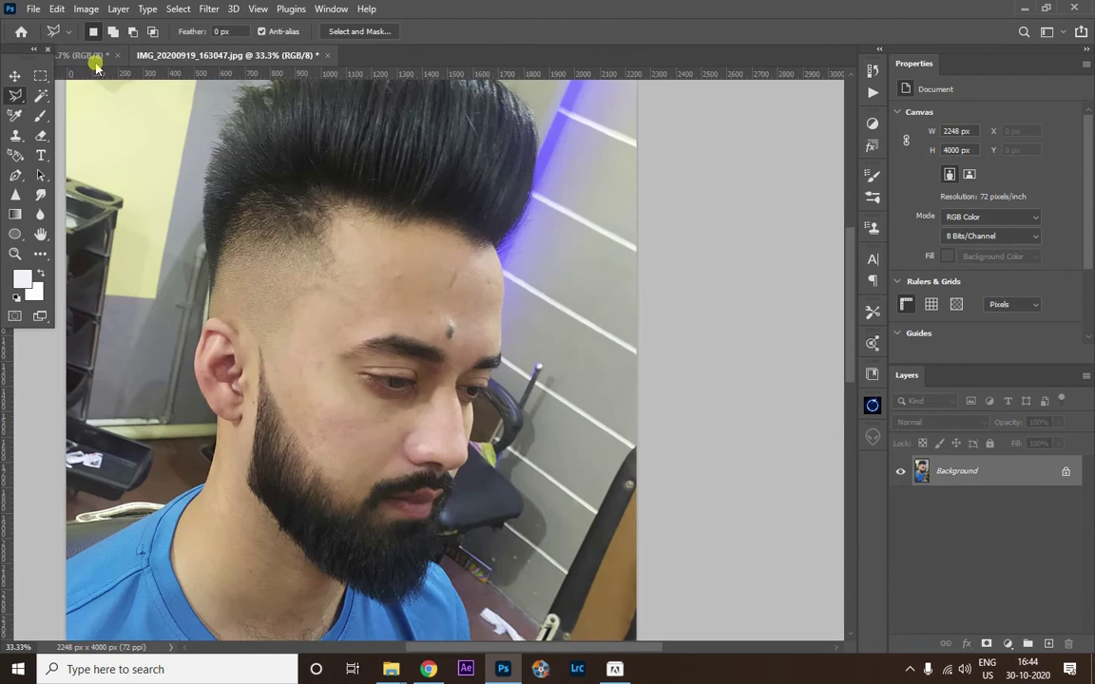
click(93, 57)
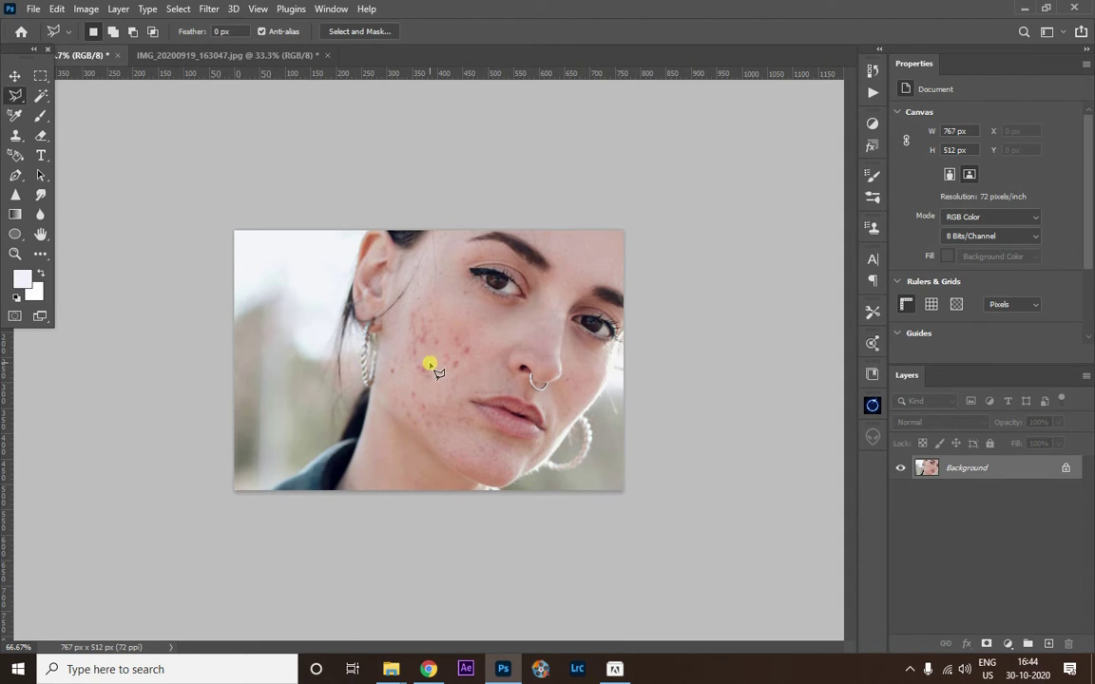
scroll(429, 367, up, 2)
scroll(430, 367, down, 2)
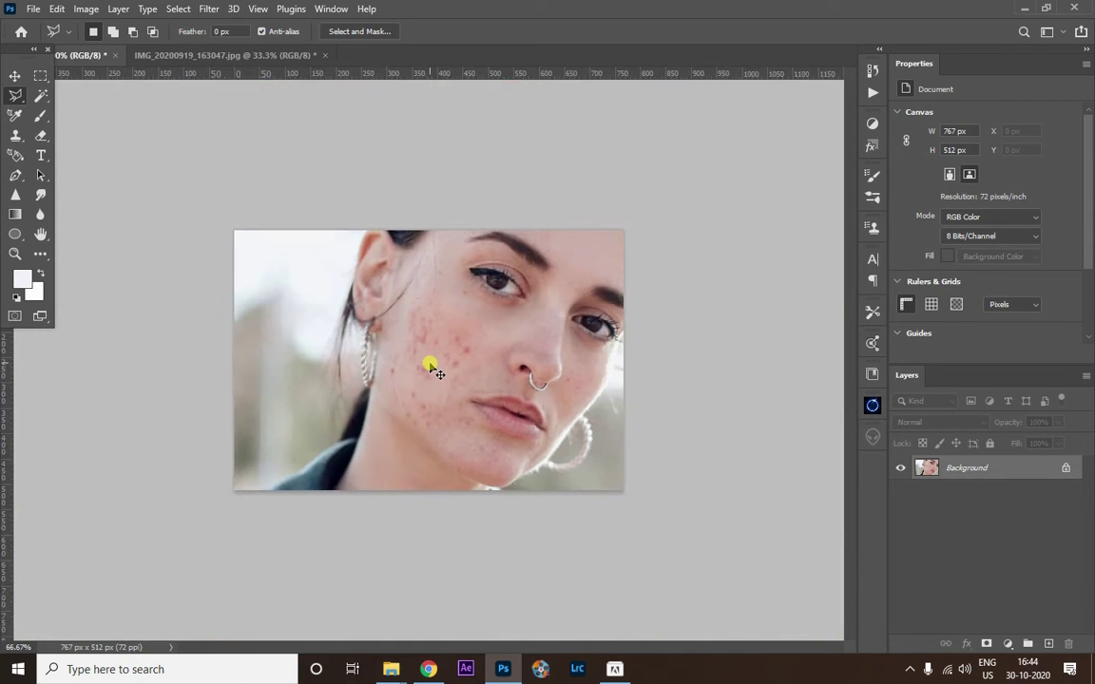
scroll(430, 367, down, 1)
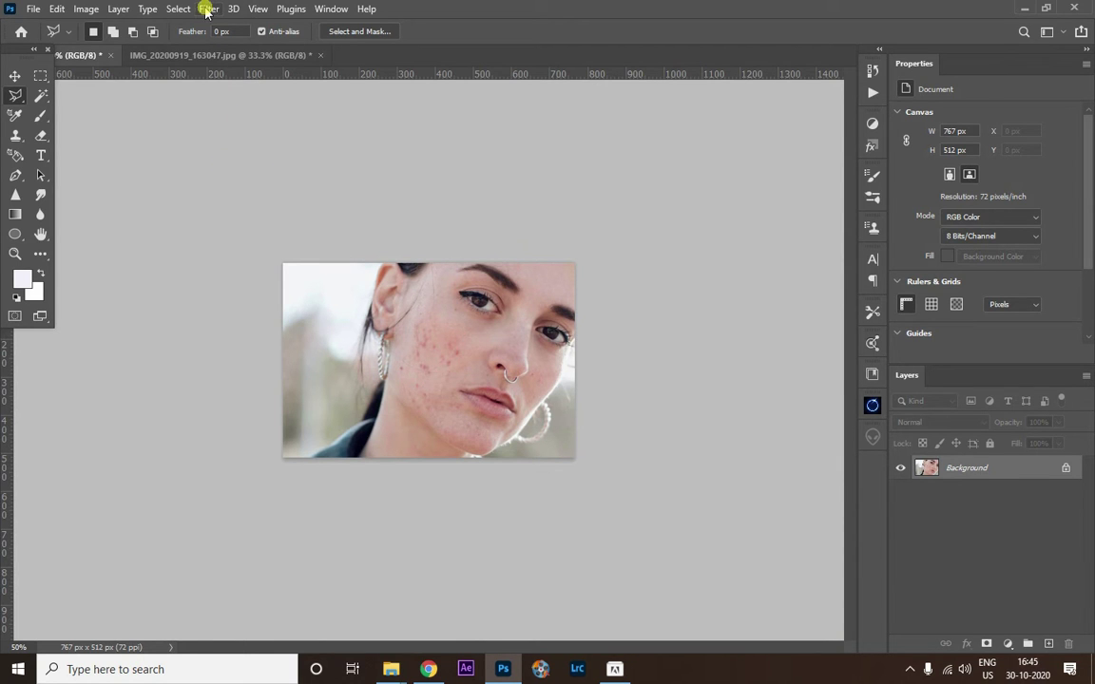
click(206, 9)
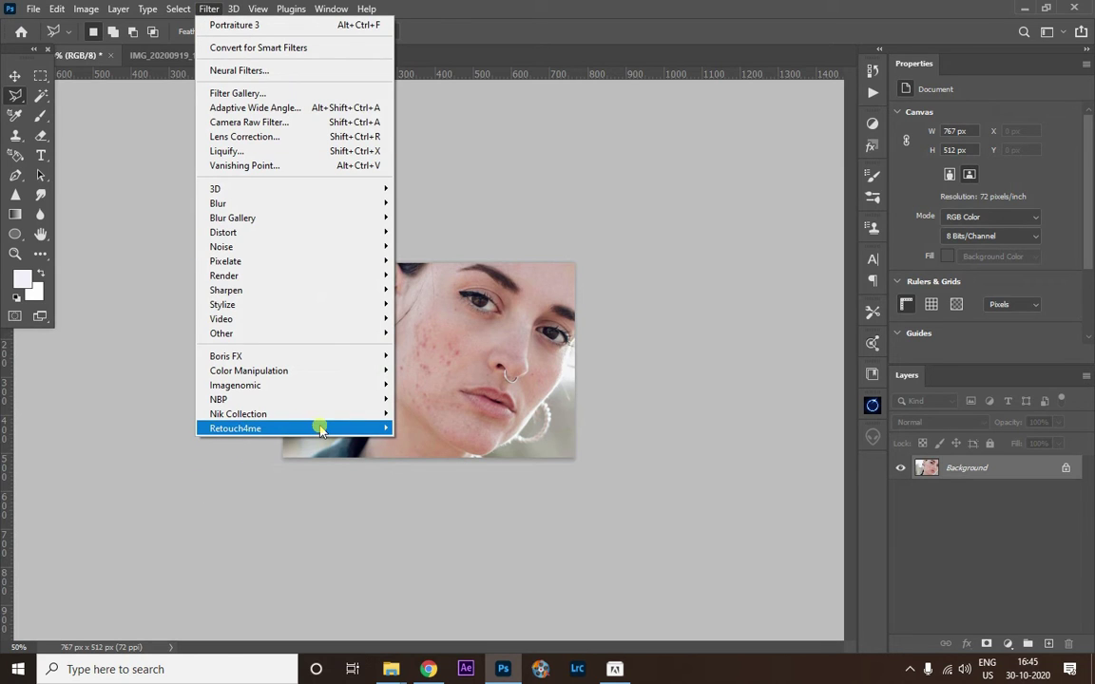
mouse_move(236, 428)
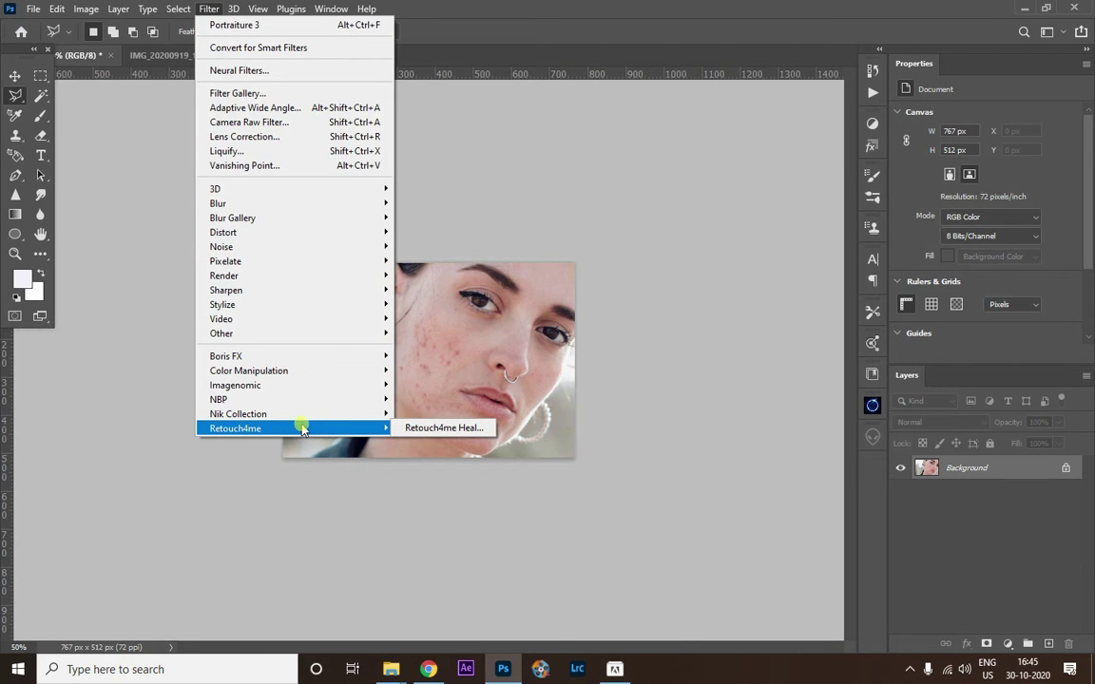
click(443, 429)
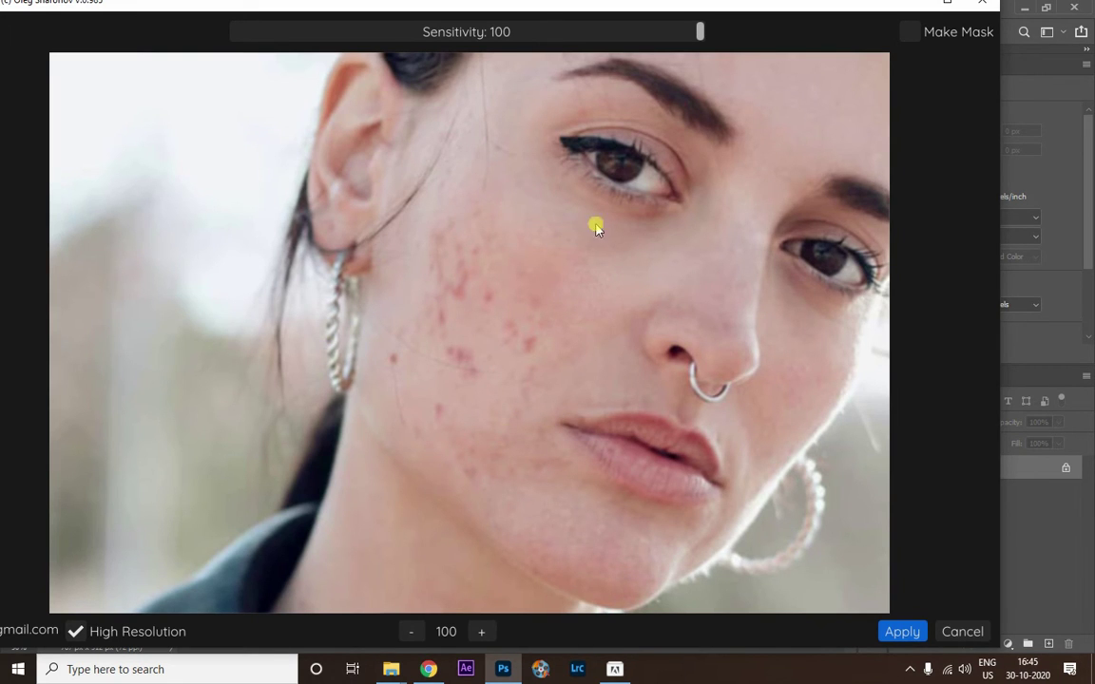
click(902, 631)
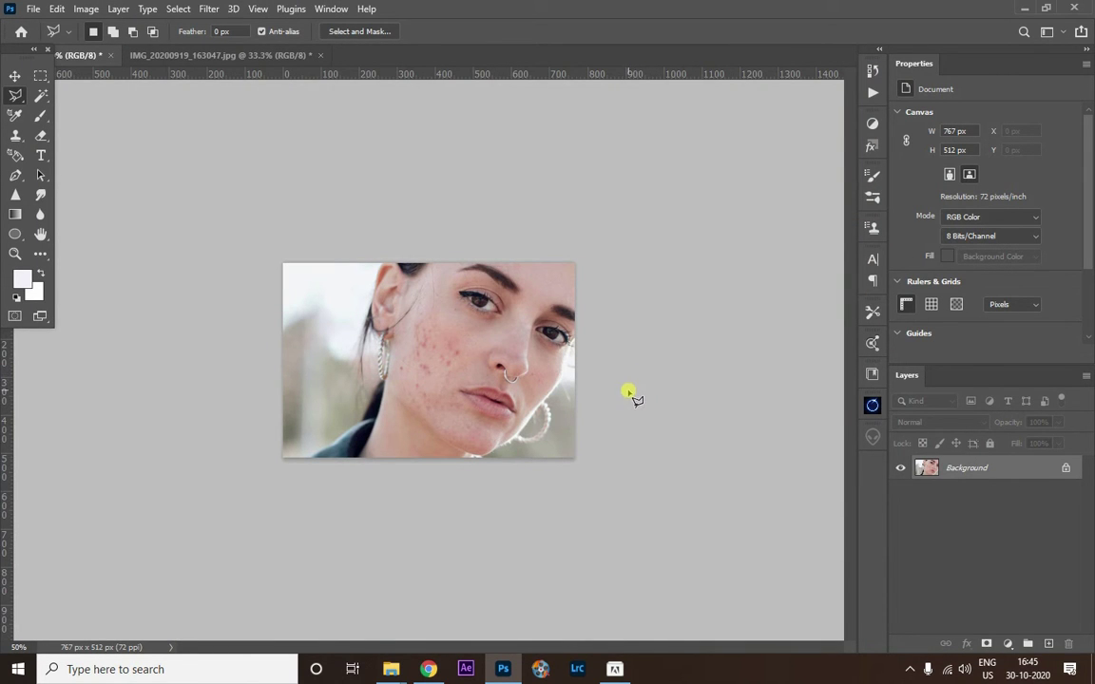
Apply Portraiture 3 to the woman's photo with Medium at +17 and Large at +8.
click(57, 9)
click(84, 39)
click(206, 12)
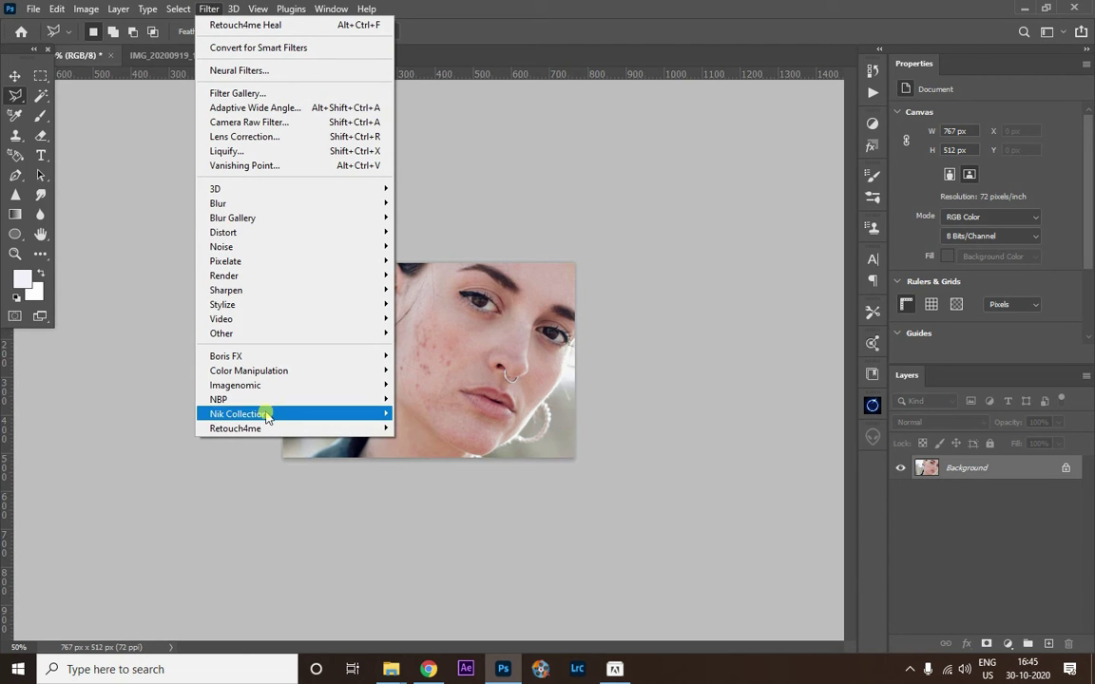
mouse_move(295, 385)
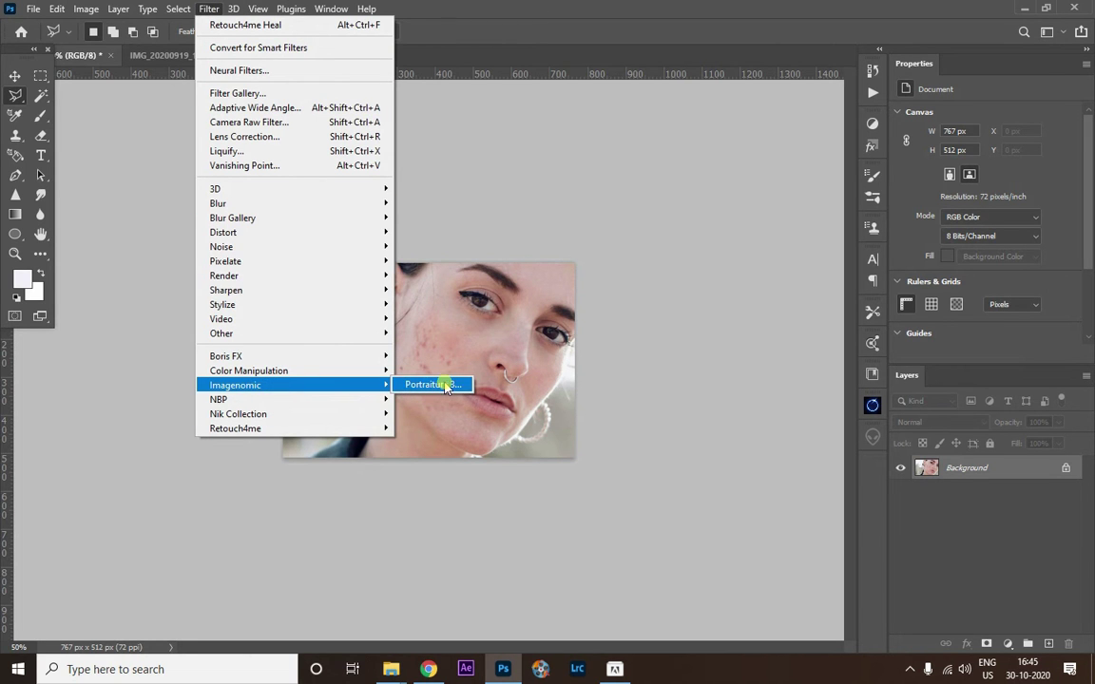
click(461, 386)
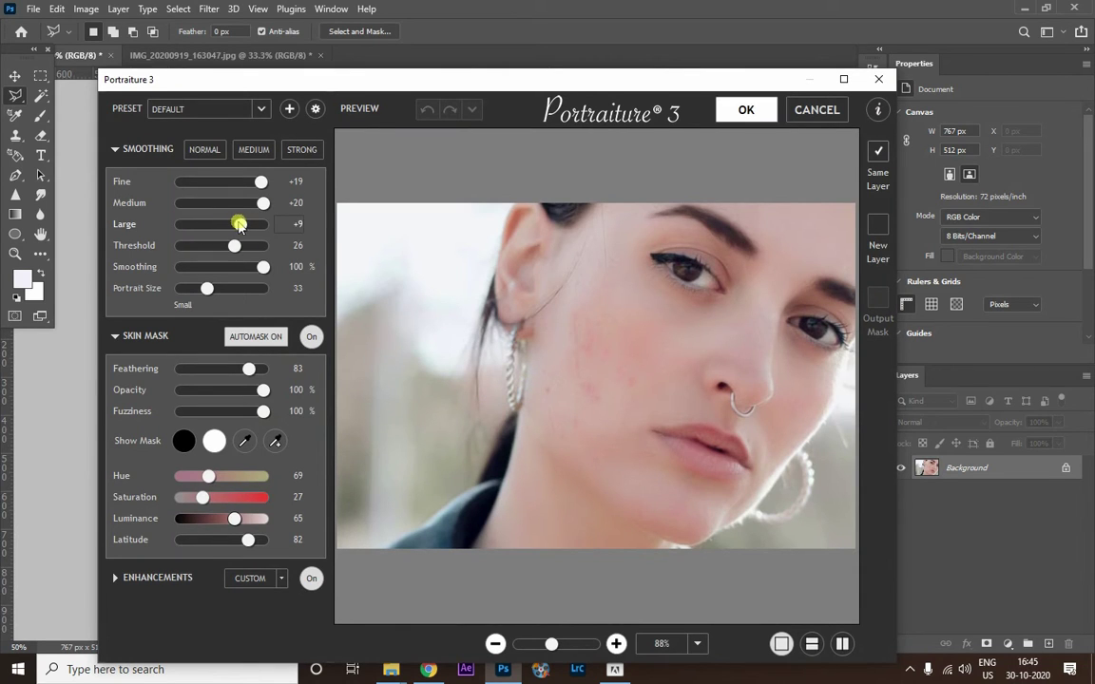
drag(238, 224, 258, 202)
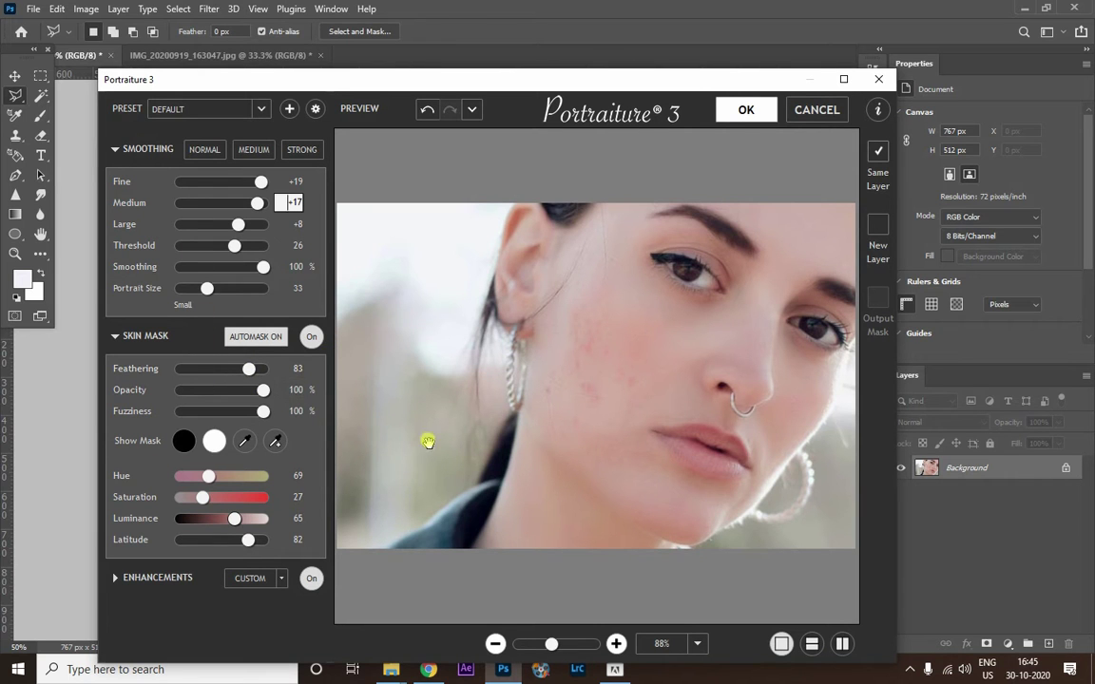
click(746, 113)
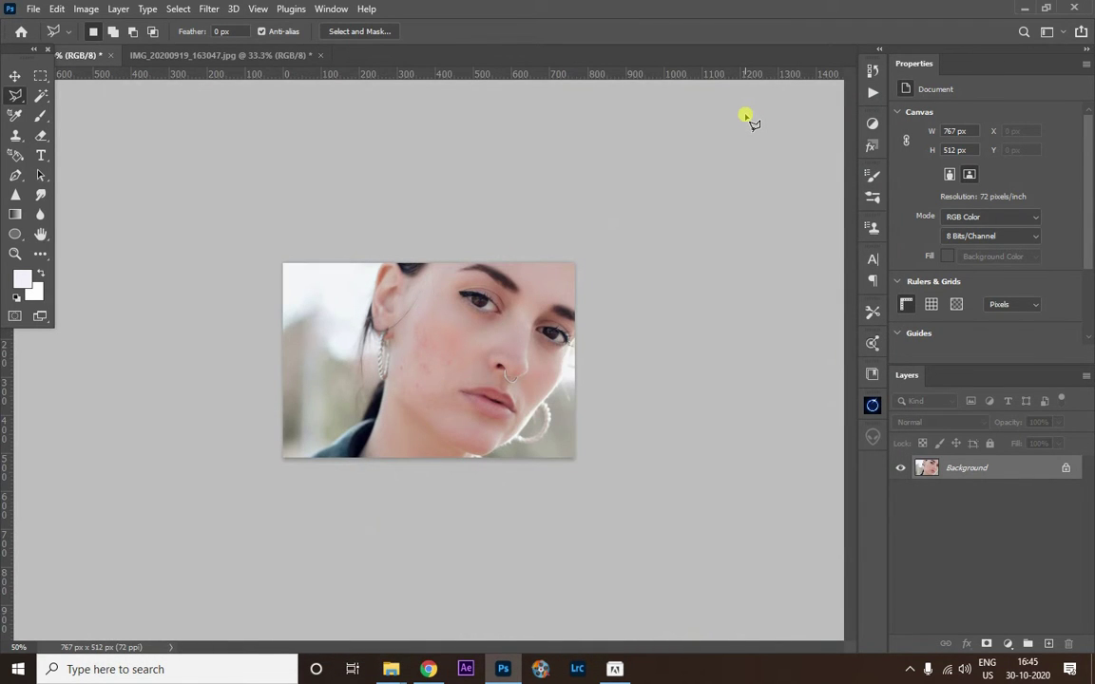
Inspect the smoothed cheek at 100% zoom, then add an empty Layer 1 above Background.
key(ctrl+plus)
key(ctrl+plus)
key(ctrl+plus)
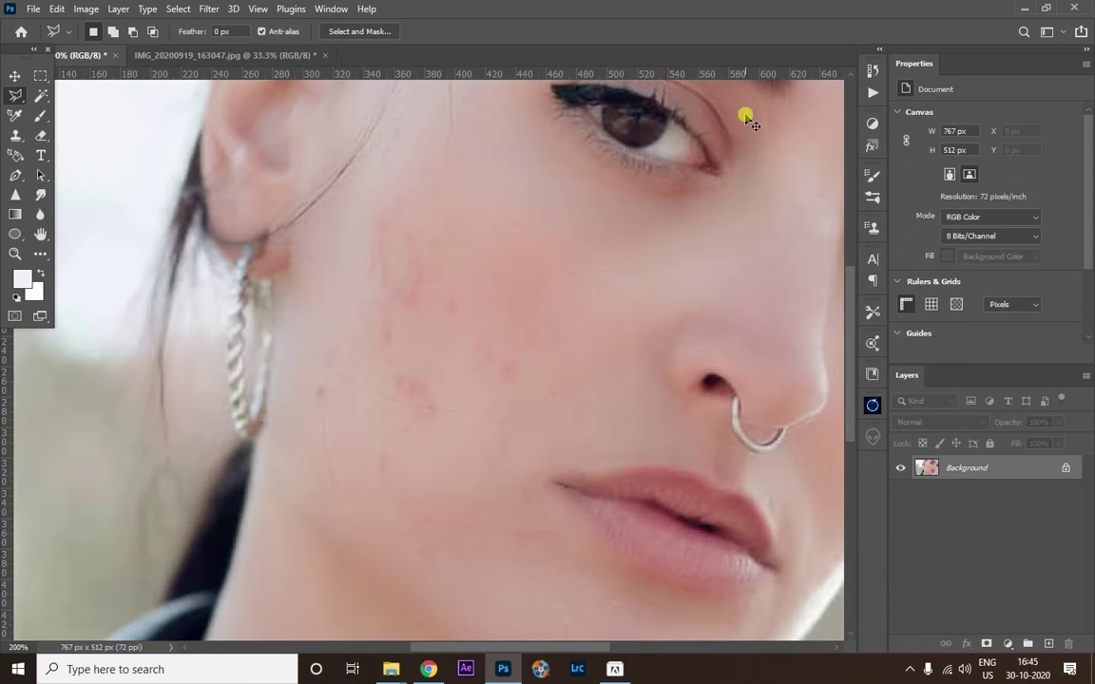
key(ctrl+minus)
key(ctrl+minus)
key(ctrl+minus)
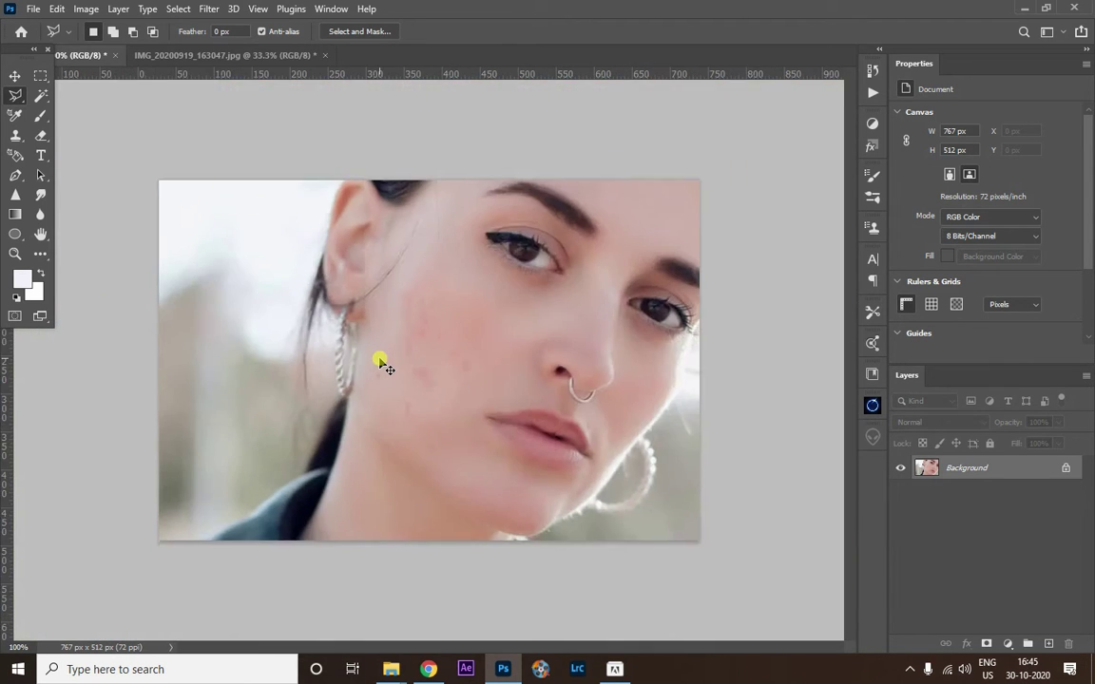
key(ctrl+plus)
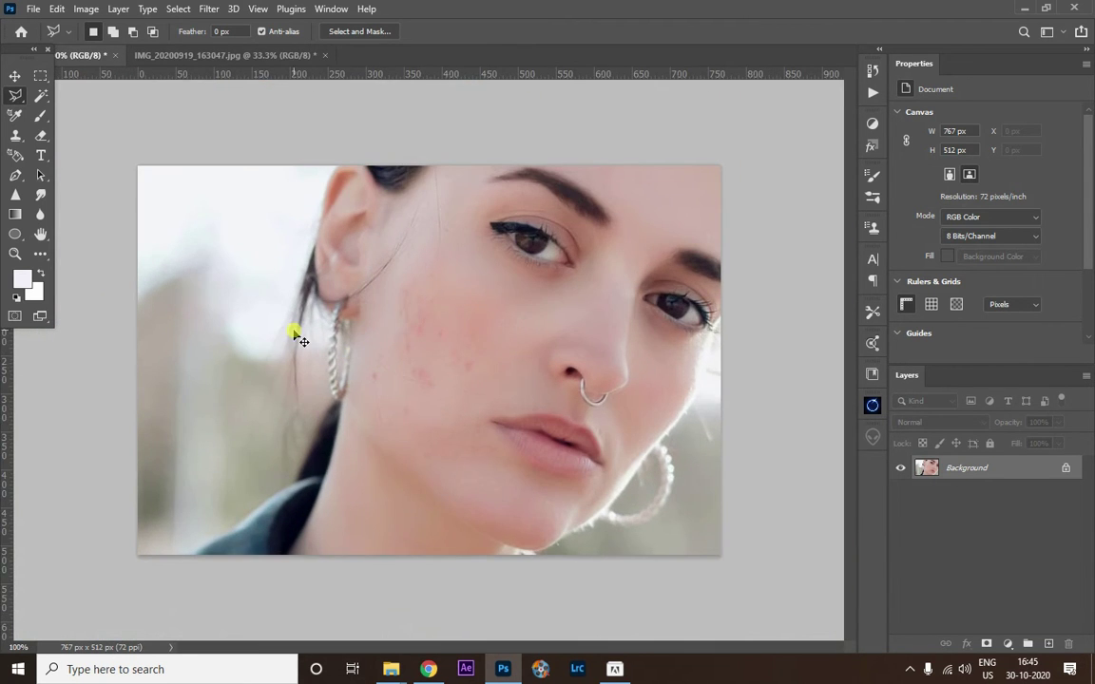
scroll(300, 340, up, 2)
scroll(350, 325, down, 1)
scroll(388, 325, down, 2)
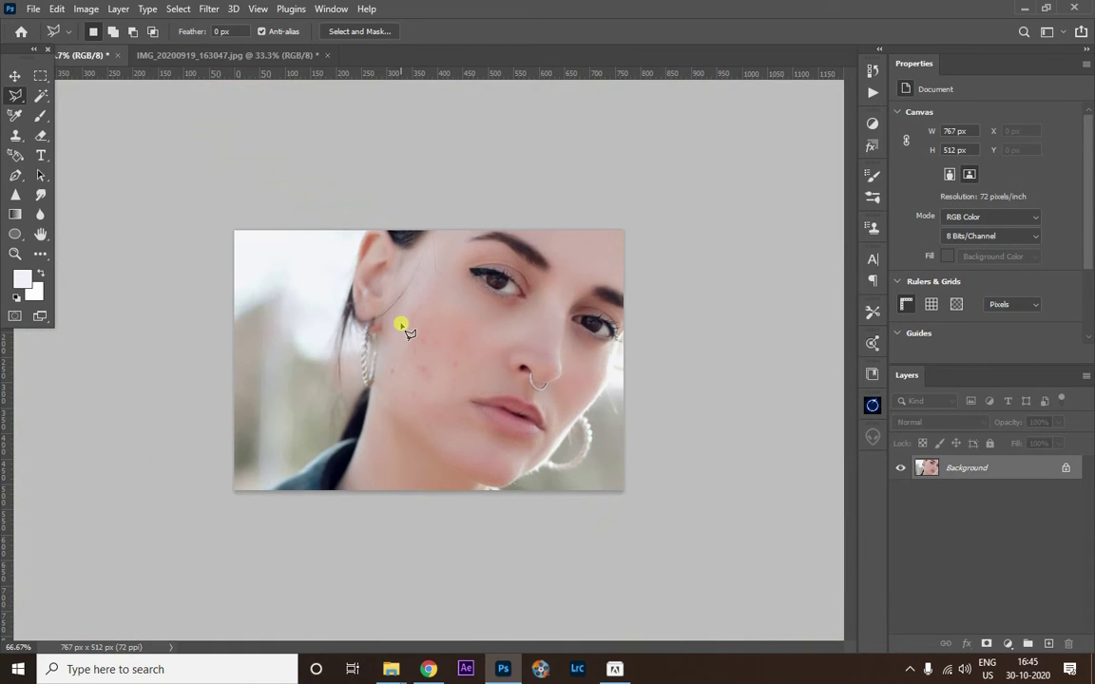
key(ctrl+plus)
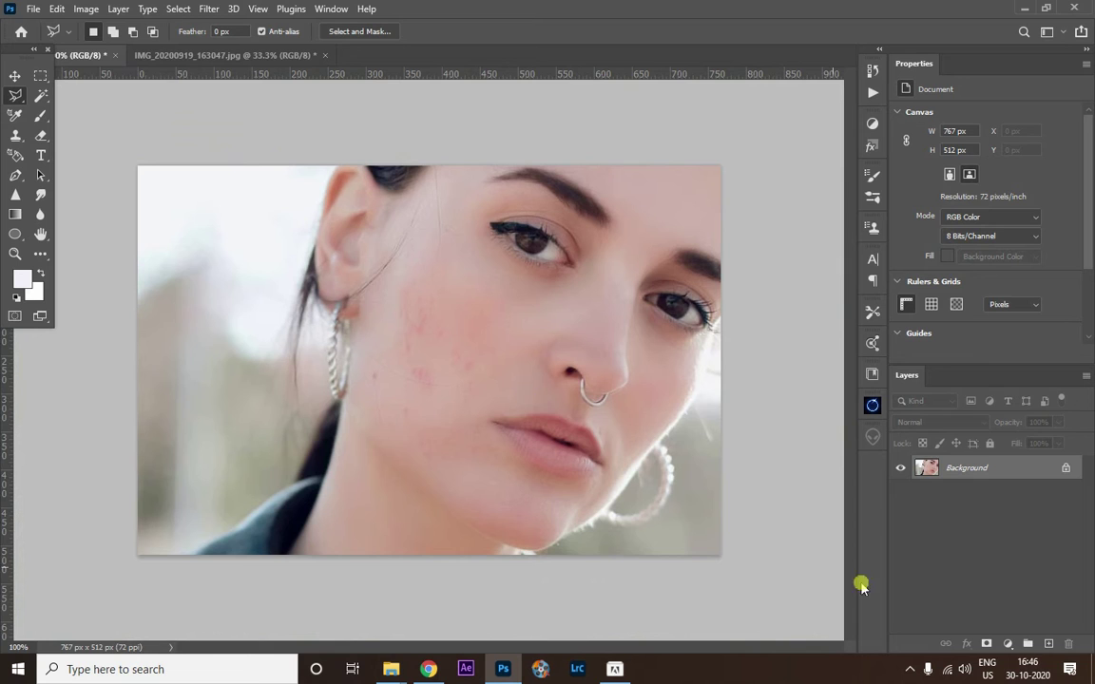
click(1049, 645)
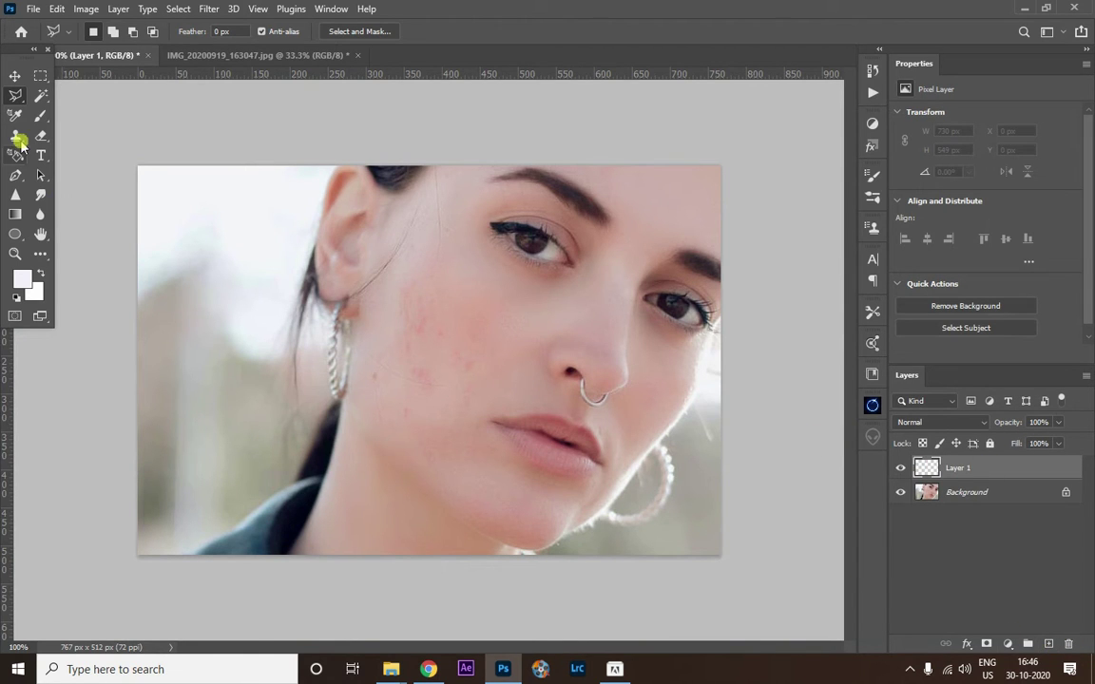
Select the Brush tool with the Soft Round preset.
click(41, 115)
right_click(344, 235)
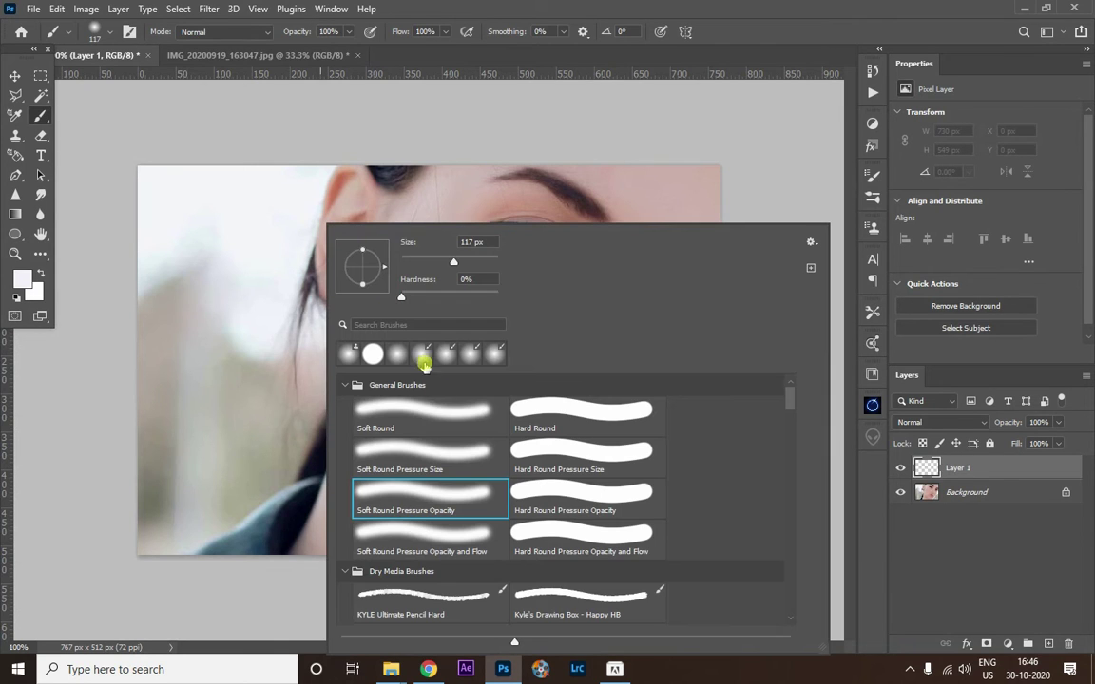
click(408, 414)
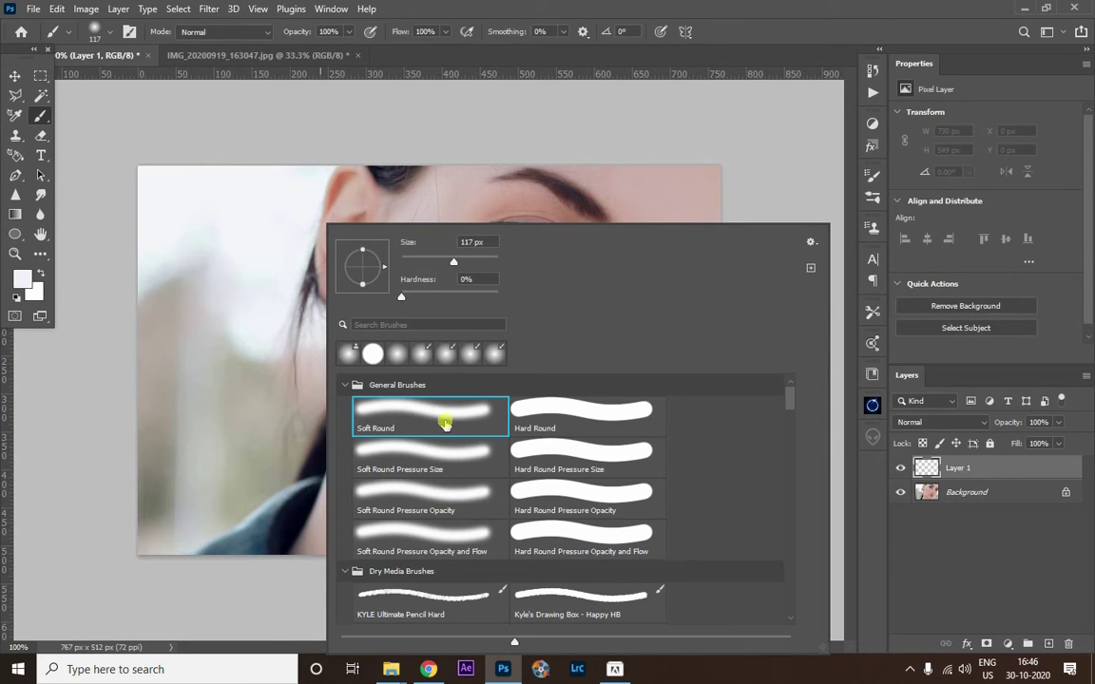
click(165, 325)
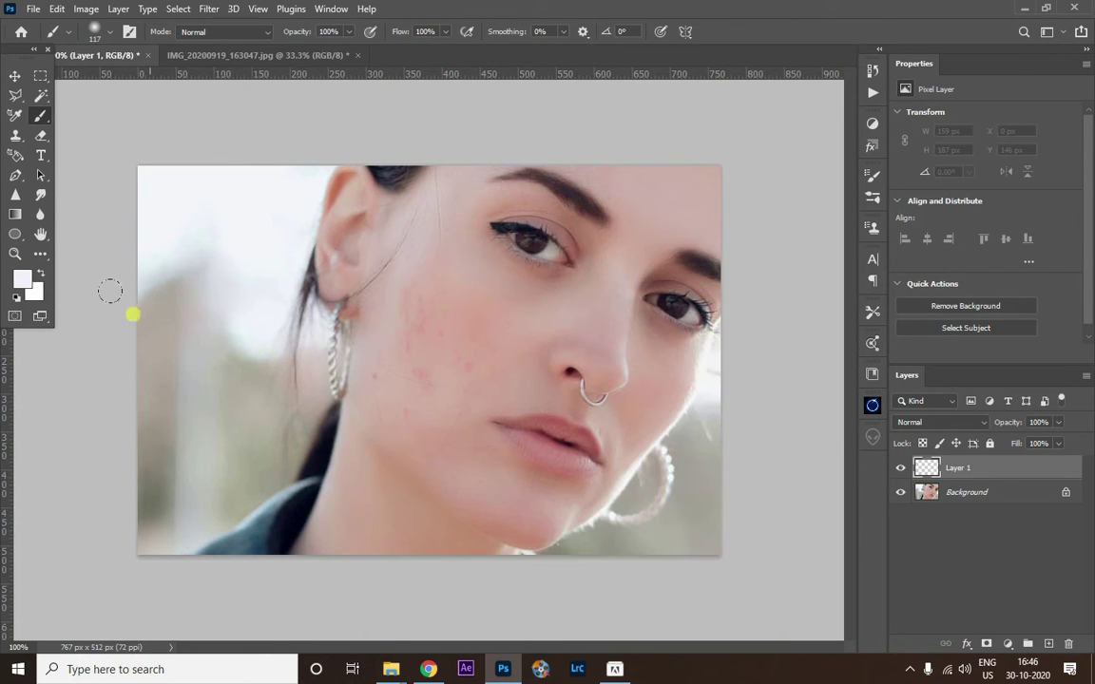
Sample the cheek's skin tone (#d0a99f) as the foreground colour.
click(22, 281)
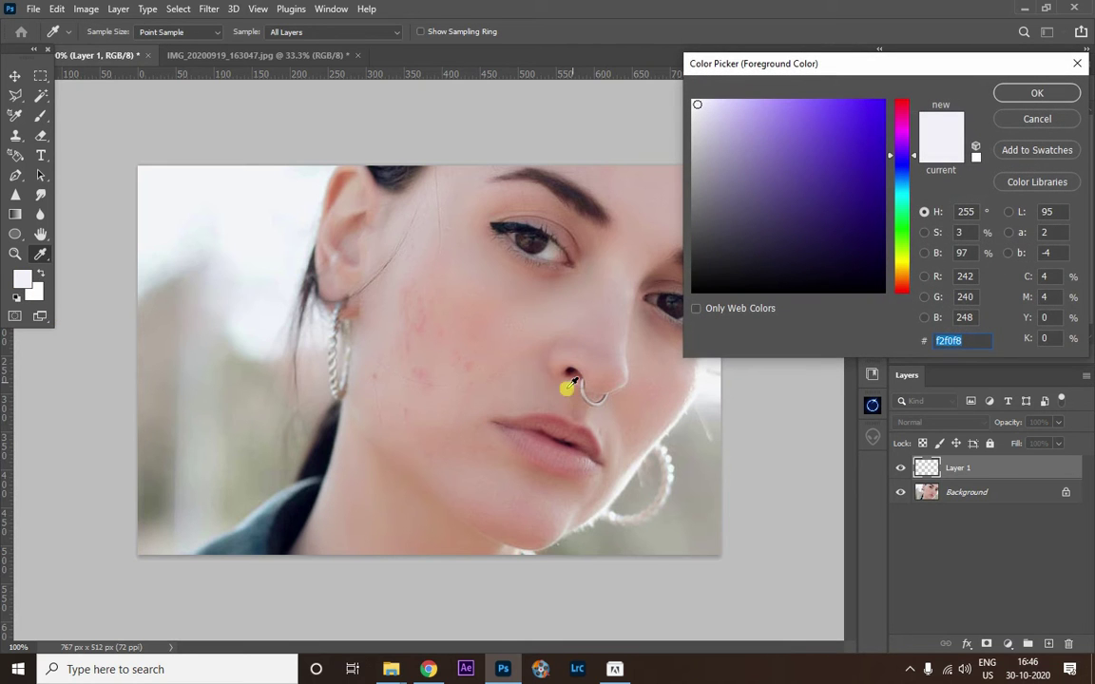
click(436, 348)
drag(436, 348, 439, 350)
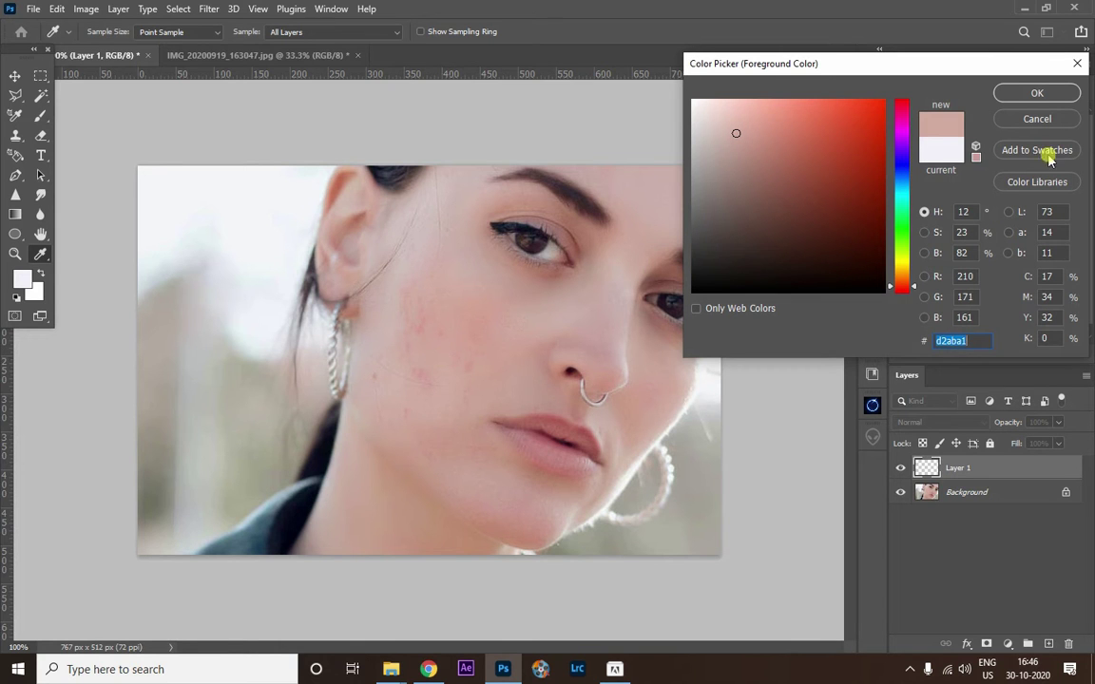
click(445, 349)
click(1037, 93)
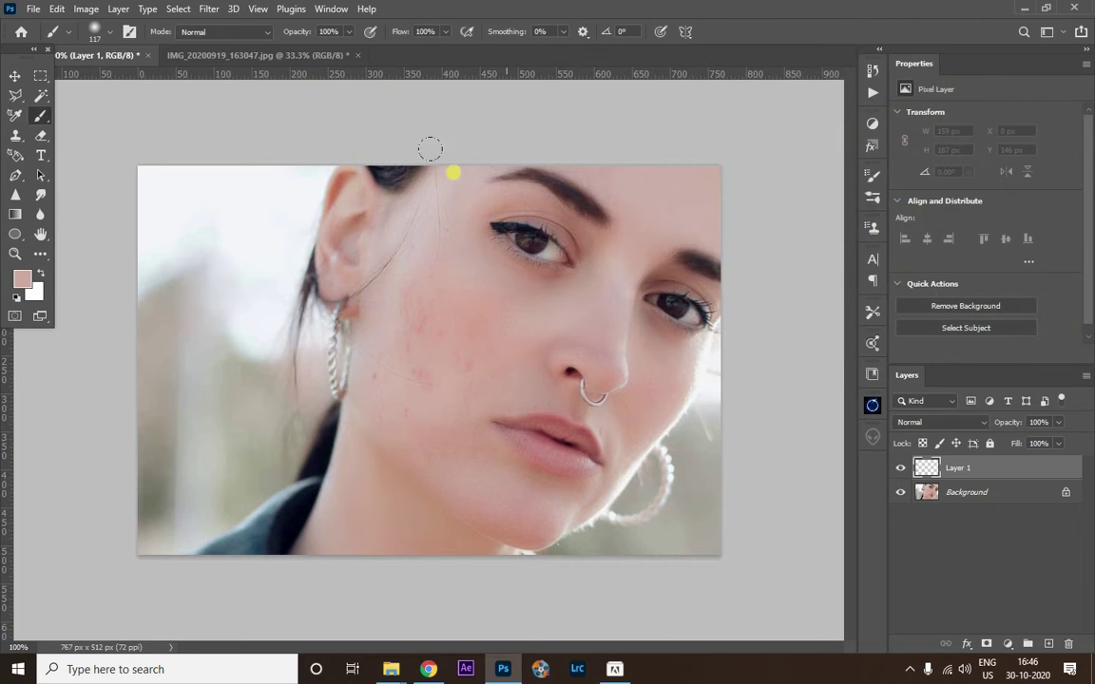
Set the brush opacity to 24% and flow to 25%.
click(348, 31)
drag(352, 47, 302, 52)
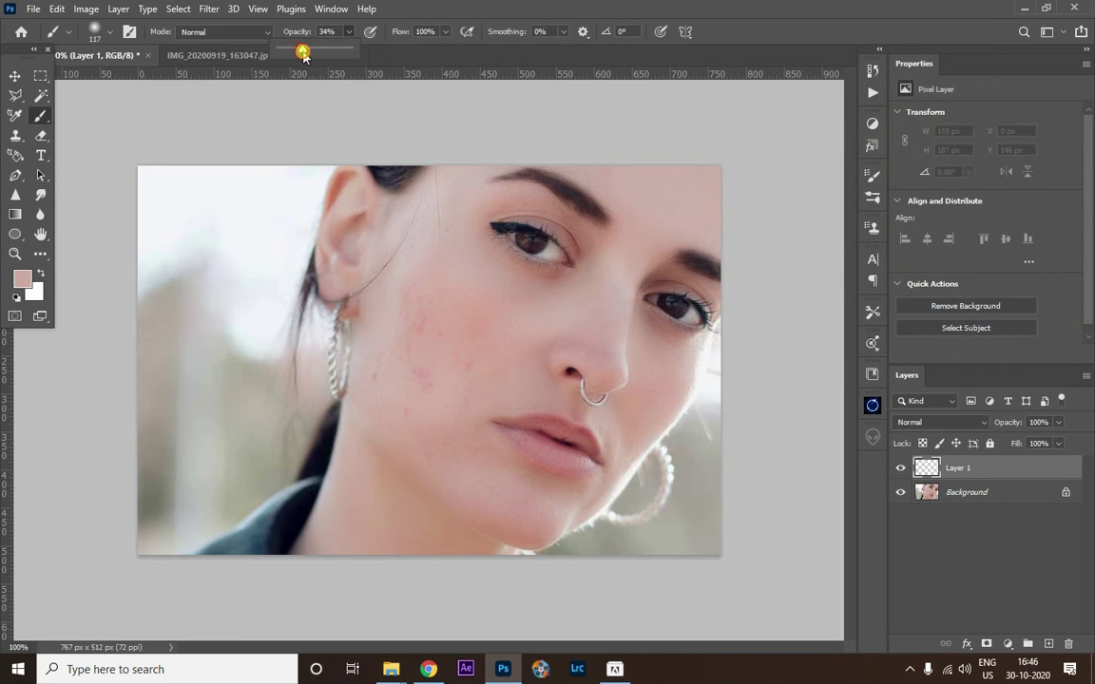
click(445, 31)
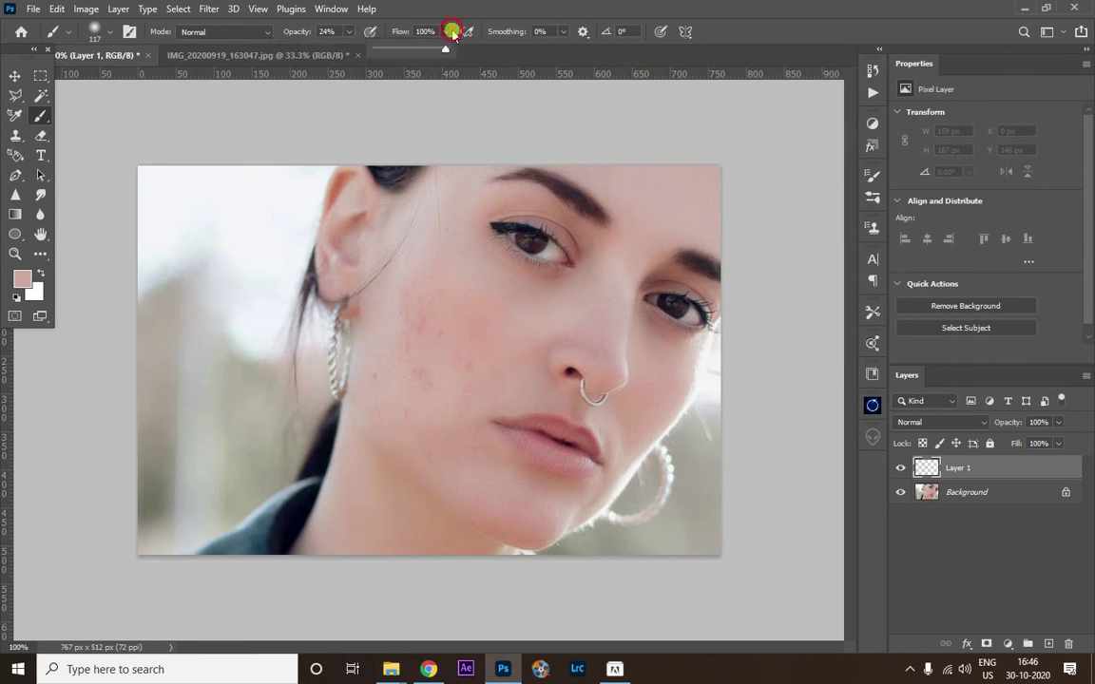
drag(446, 48, 396, 53)
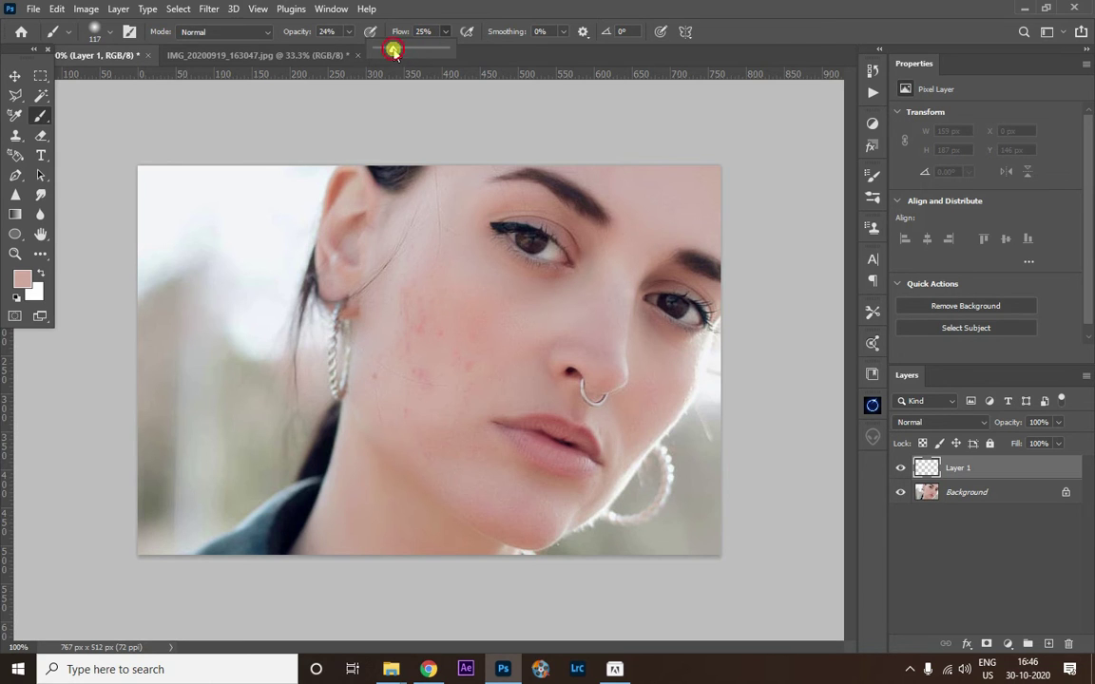
Paint skin-tone strokes over the acne on the cheek, resizing the brush as needed.
click(393, 355)
drag(385, 312, 399, 278)
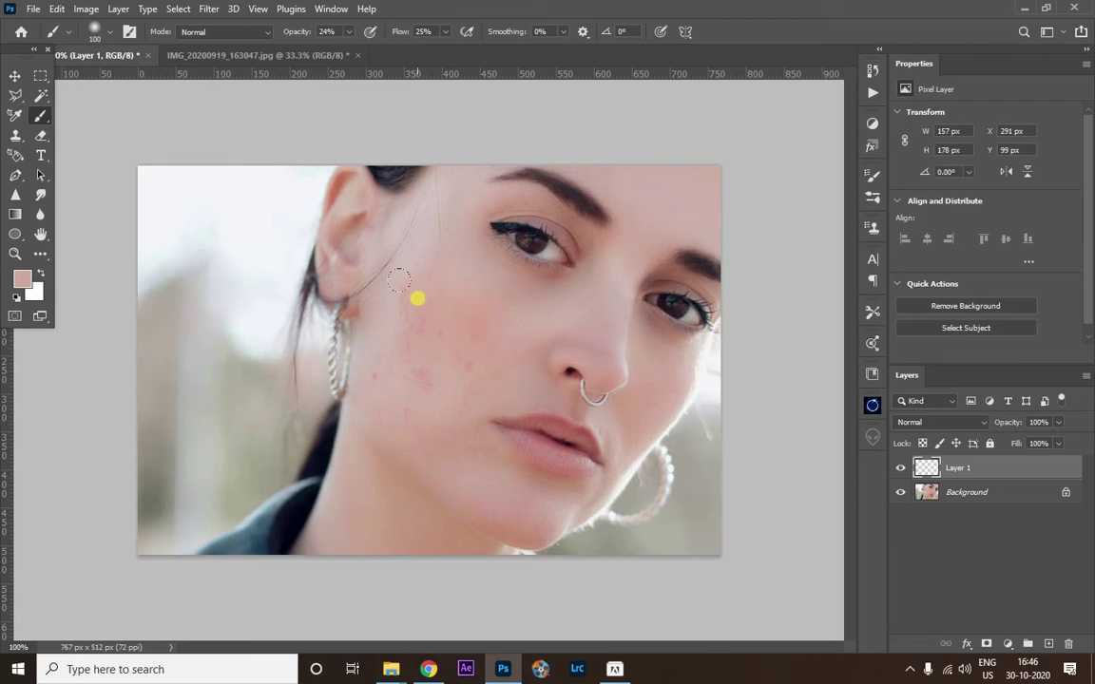
mouse_move(403, 350)
mouse_down()
mouse_move(406, 368)
mouse_move(438, 312)
mouse_move(392, 392)
mouse_up()
key(bracketright)
key(bracketleft)
drag(410, 282, 434, 265)
key(bracketleft)
Paint skin tone across the lower cheek, neck, and from the upper lip to the jaw.
mouse_move(398, 328)
mouse_down()
mouse_move(377, 335)
mouse_move(469, 360)
mouse_up()
key(bracketleft)
key(bracketleft)
key(bracketleft)
key(bracketright)
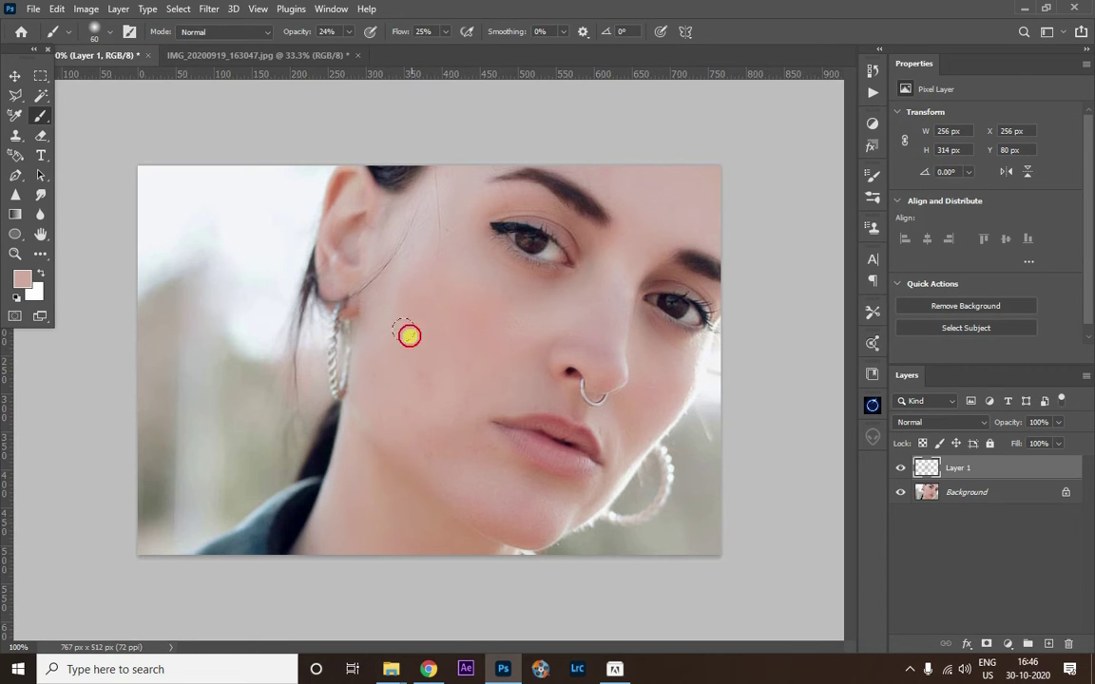
drag(409, 336, 379, 356)
mouse_move(436, 325)
mouse_down()
mouse_move(383, 393)
mouse_move(588, 434)
mouse_move(643, 476)
mouse_up()
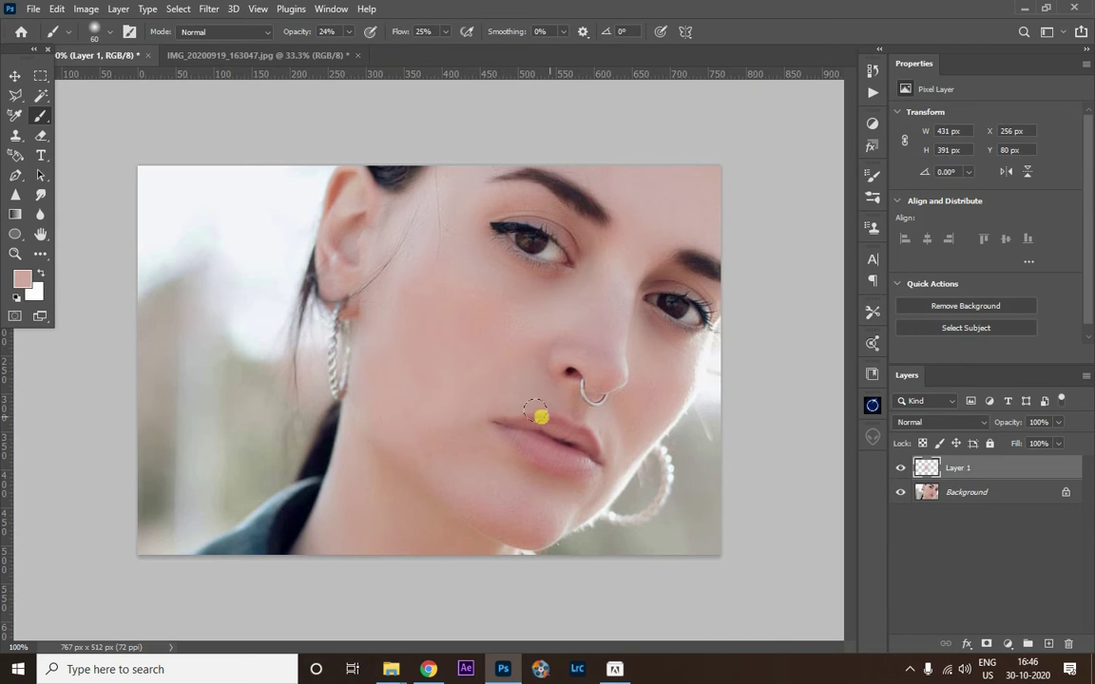
drag(535, 410, 640, 436)
Sample a deeper rose from the lips, paint the lower lip, then zoom out to 50%.
click(21, 278)
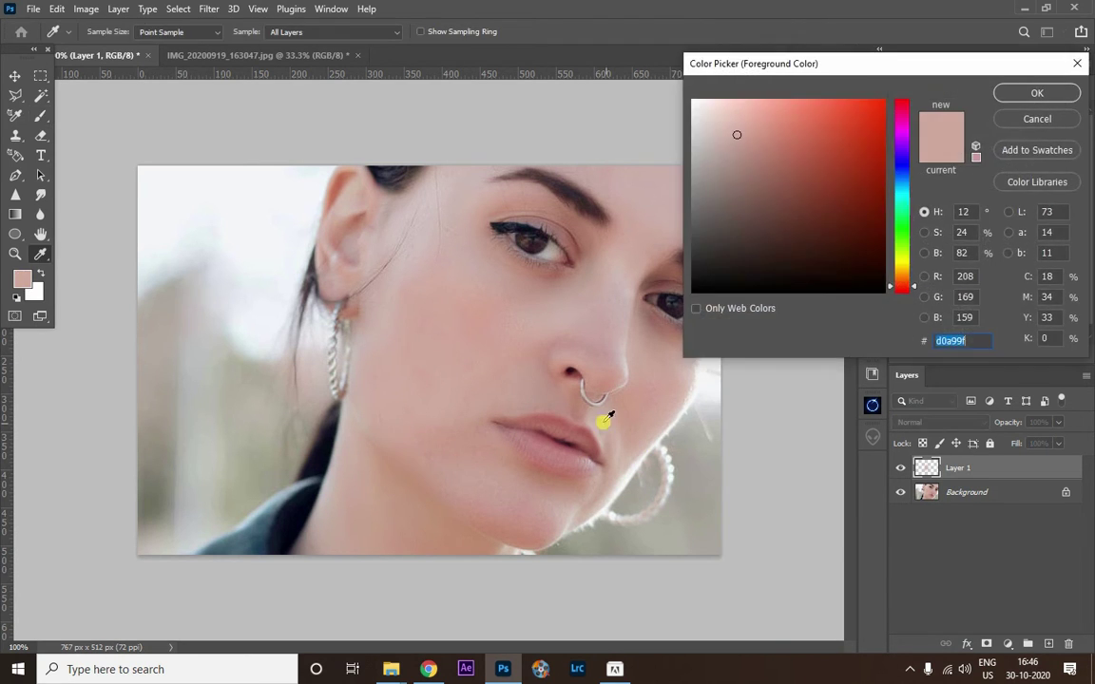
click(560, 420)
click(1037, 93)
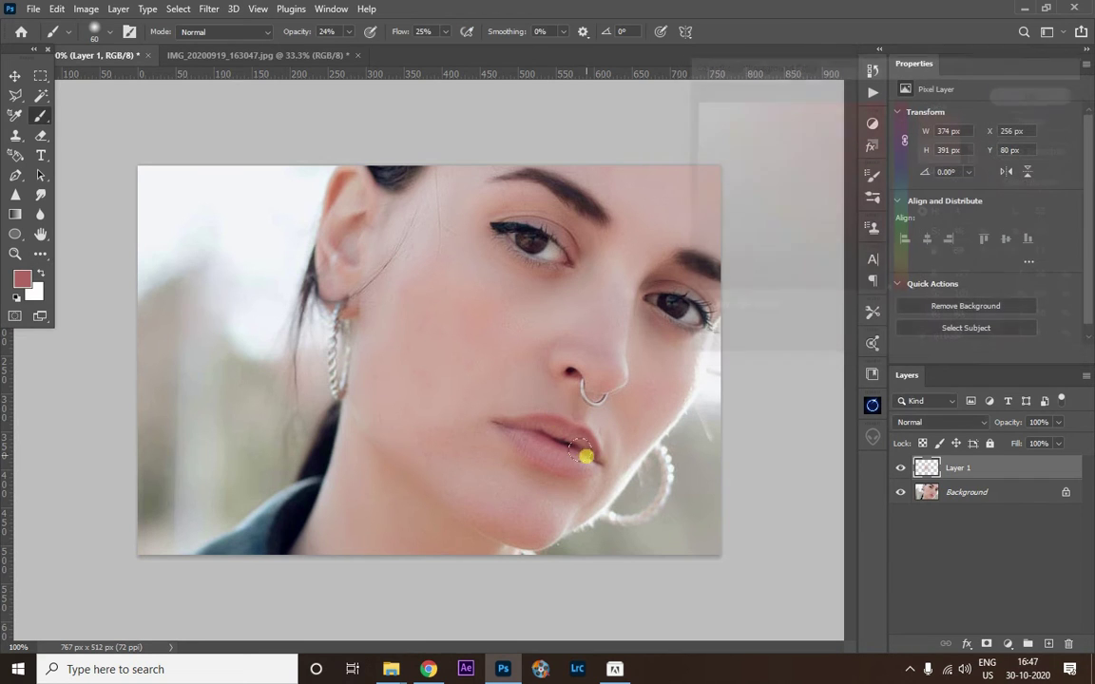
drag(550, 428, 558, 432)
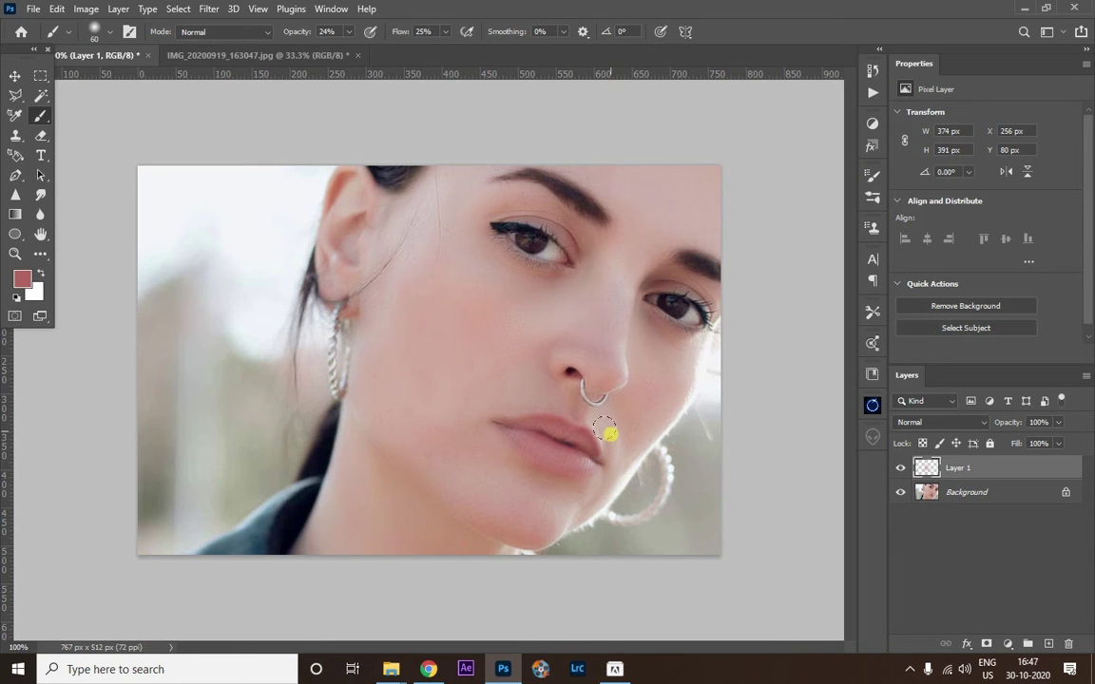
key(ctrl+minus)
key(ctrl+minus)
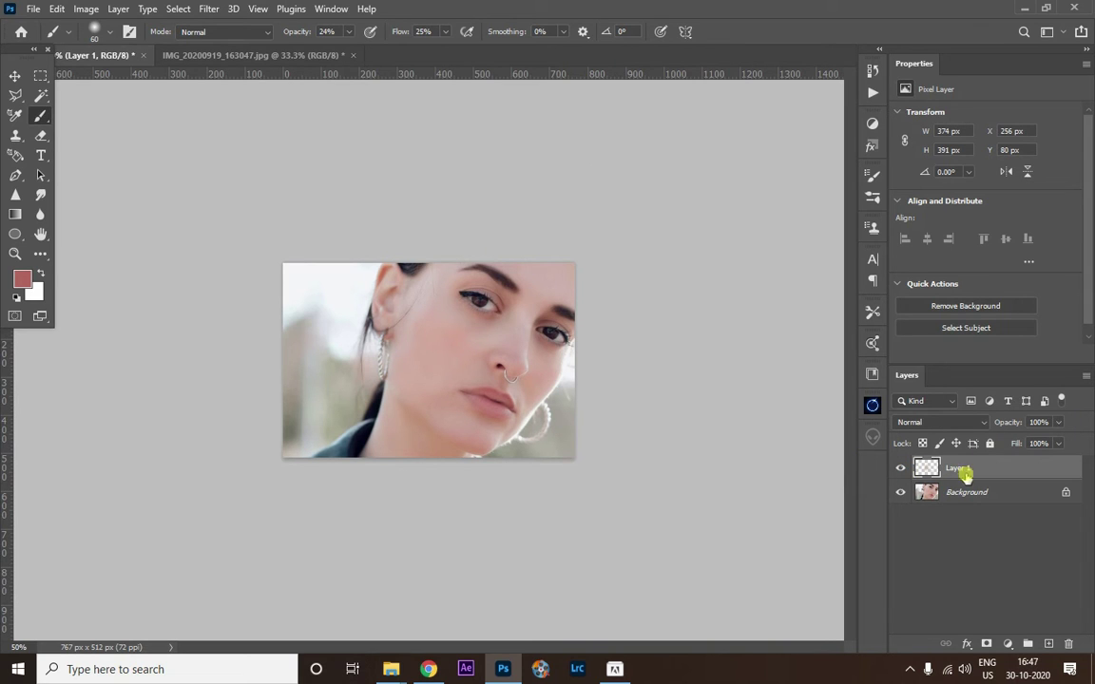
Lower Layer 1's opacity to 55%, then hide Layer 1 and select the Background layer.
click(1059, 423)
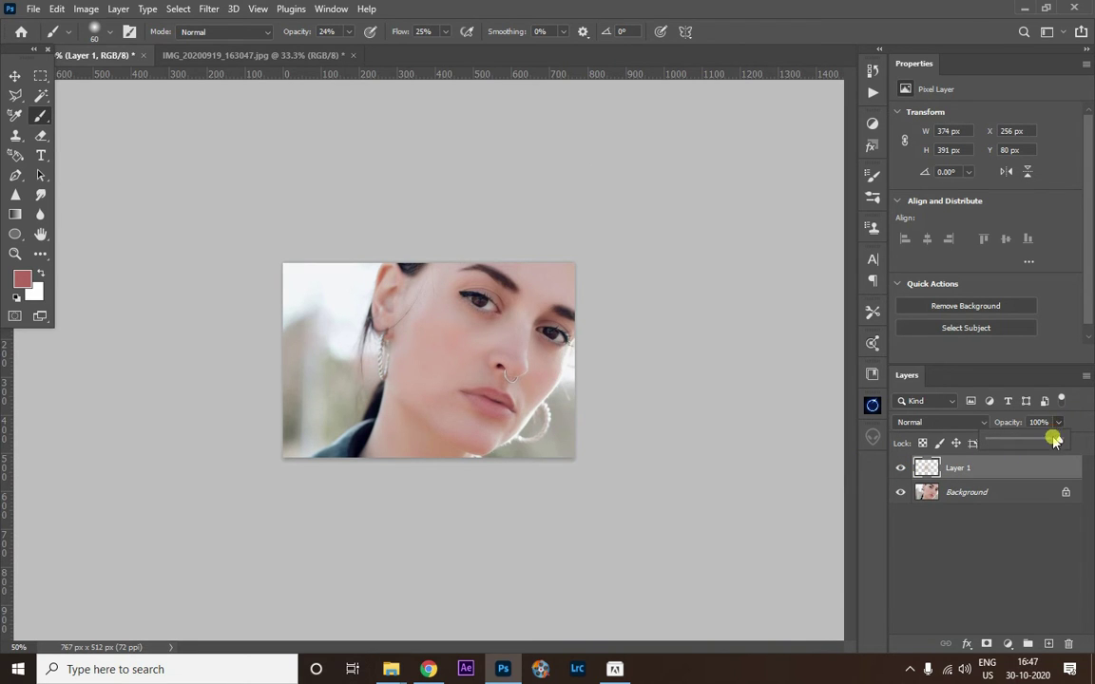
mouse_move(1053, 439)
mouse_down()
mouse_move(1029, 448)
mouse_move(1092, 446)
mouse_up()
key(ctrl+plus)
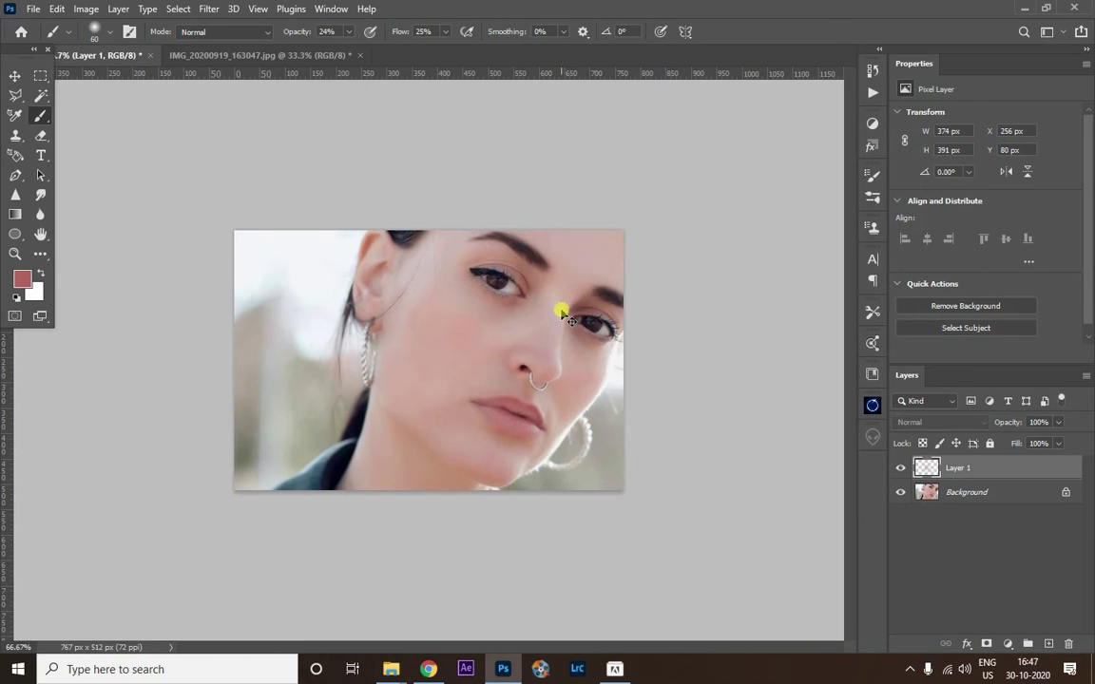
click(900, 467)
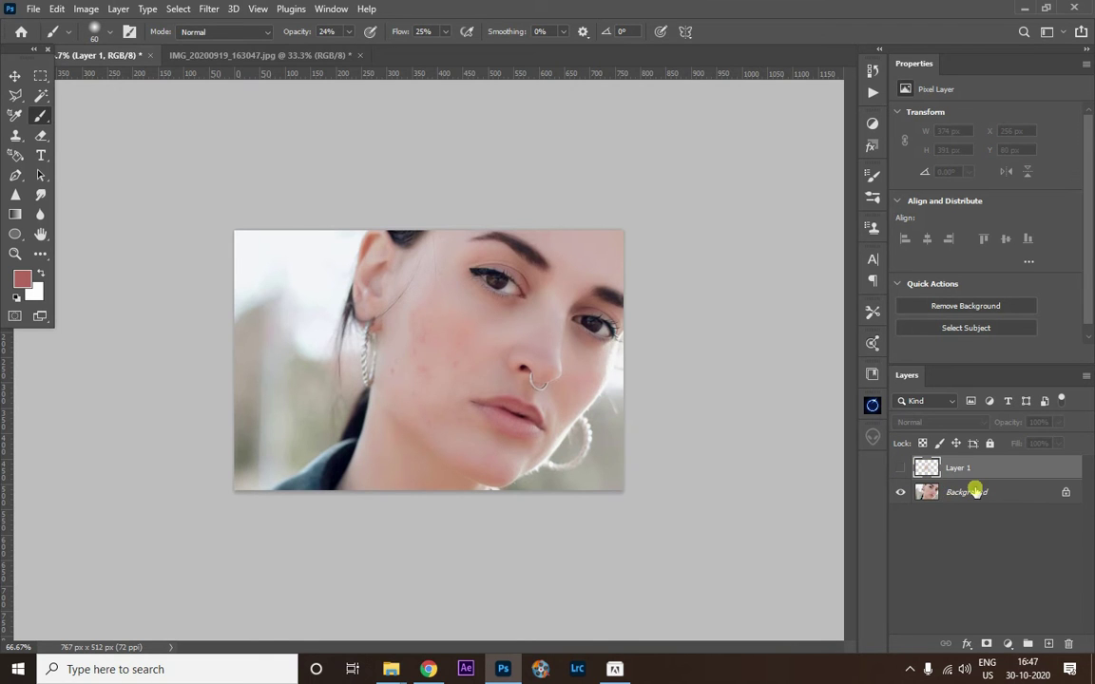
click(969, 489)
Zoom in on the cheek and switch to the Clone Stamp tool.
key(ctrl+plus)
key(ctrl+plus)
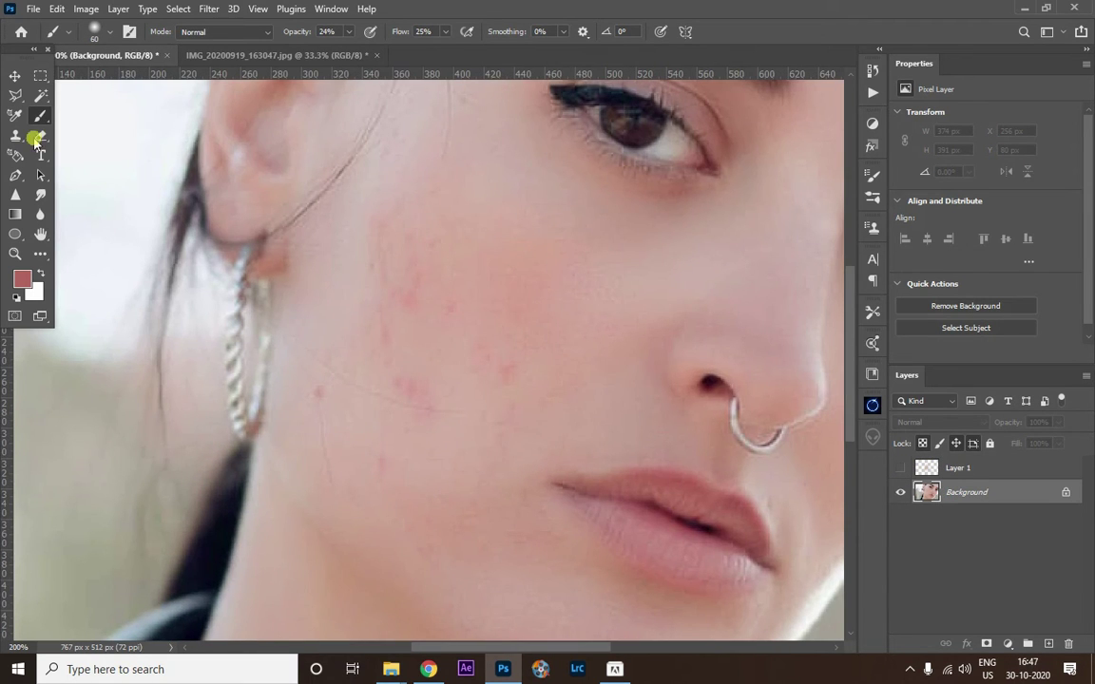
click(15, 136)
click(86, 138)
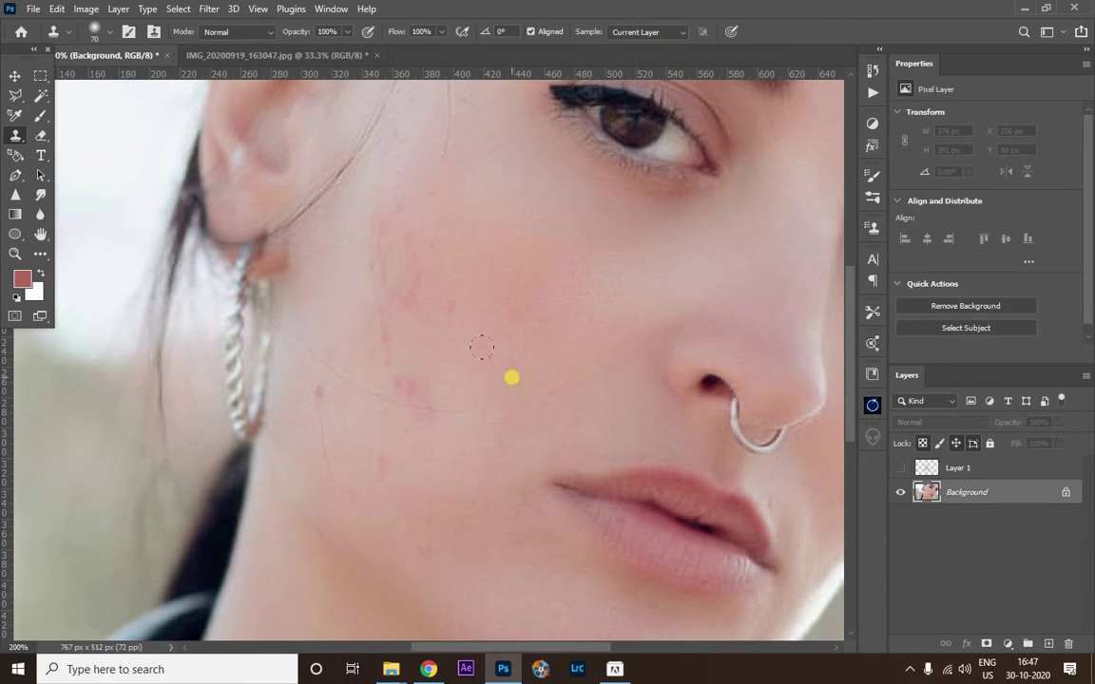
scroll(513, 380, down, 1)
scroll(484, 377, down, 1)
scroll(401, 484, down, 1)
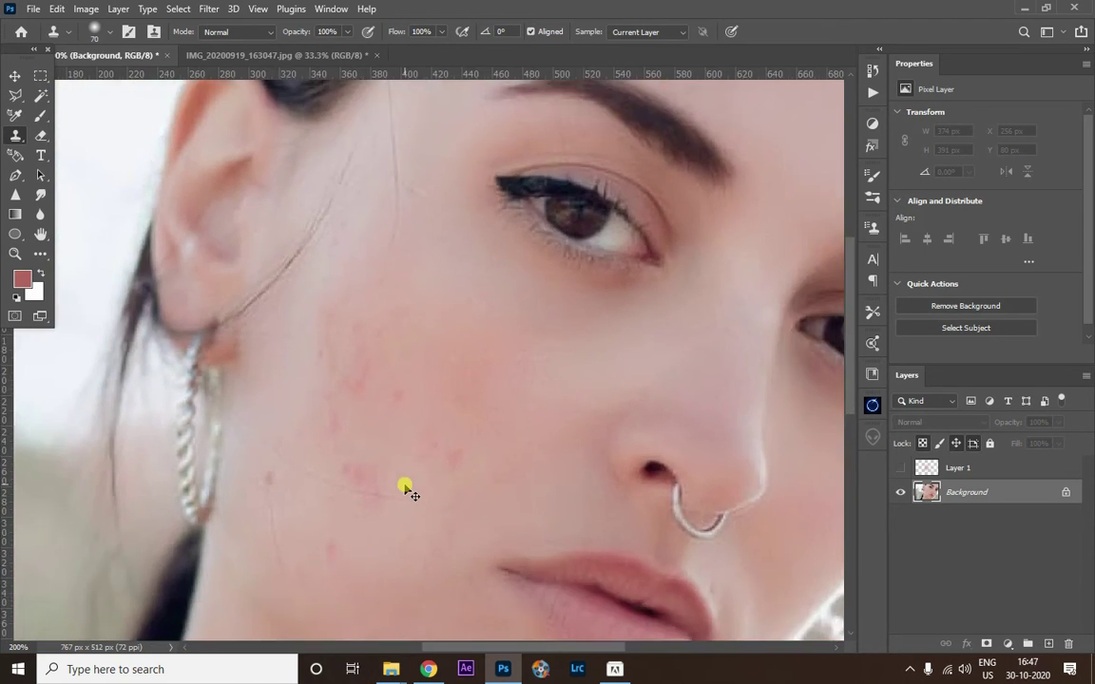
scroll(407, 488, down, 1)
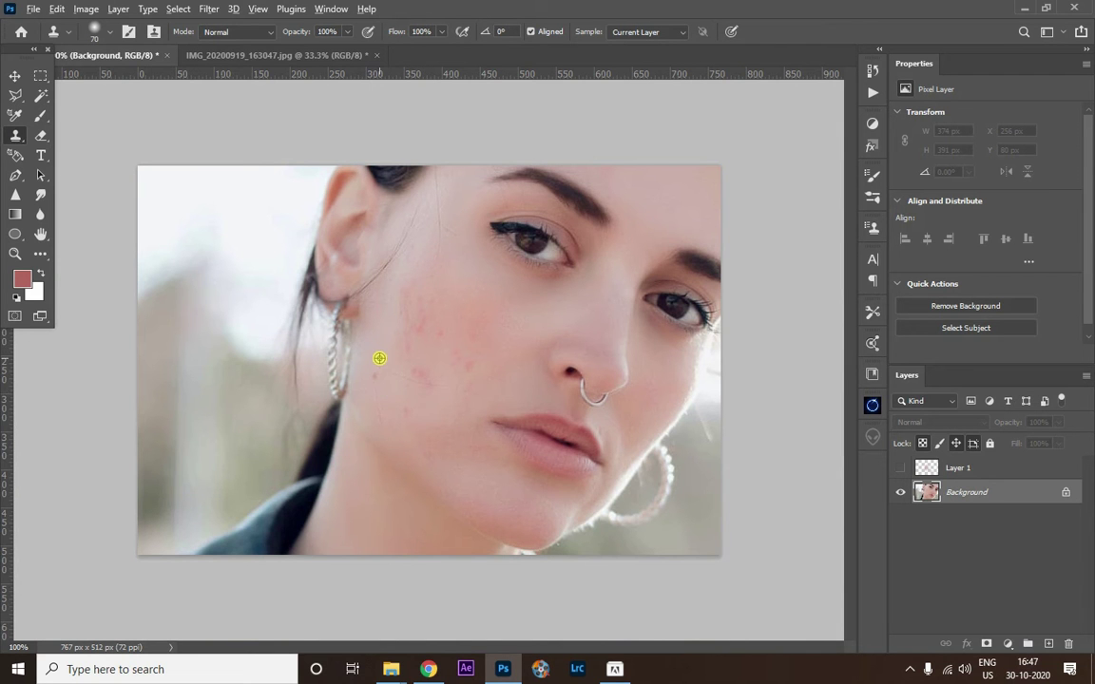
scroll(379, 358, up, 3)
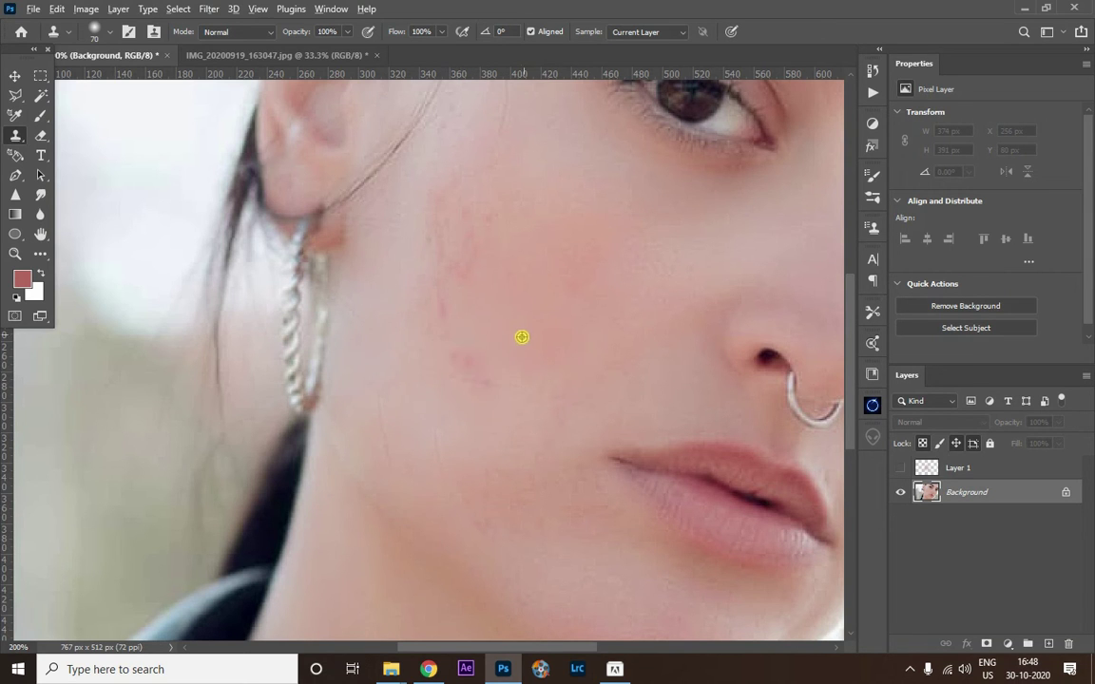
Clone clean skin over the cheek's red acne marks, then zoom out.
alt+click(498, 305)
drag(550, 215, 471, 197)
alt+click(478, 230)
alt+click(442, 277)
scroll(674, 241, down, 1)
scroll(675, 240, down, 1)
scroll(677, 243, down, 1)
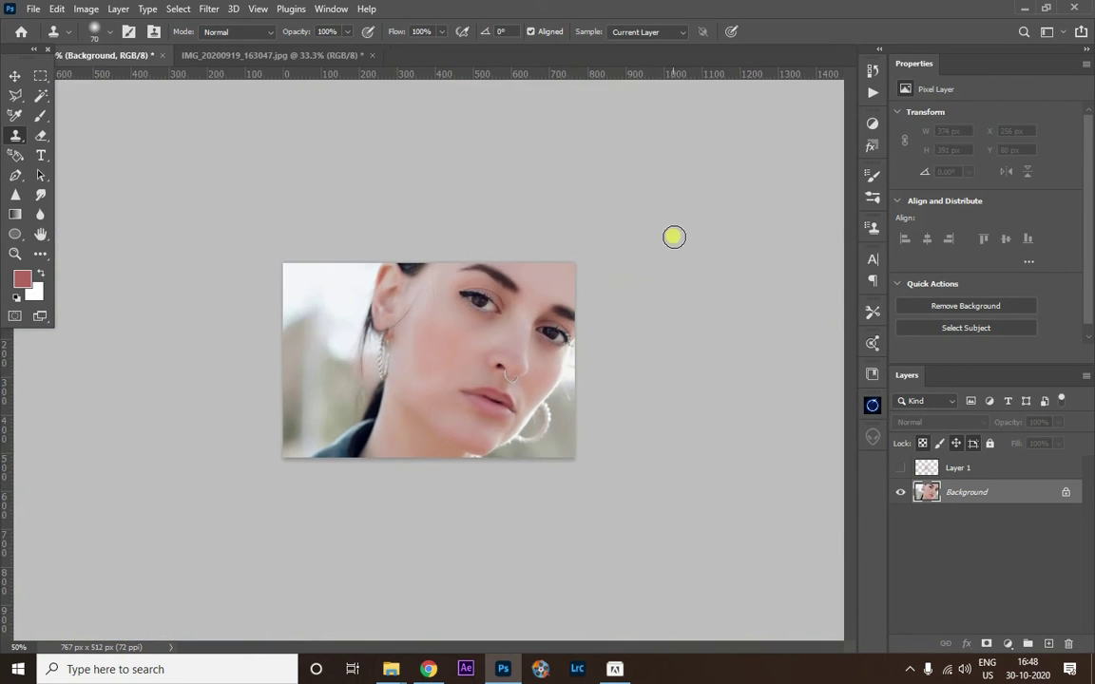
Revert the photo to its saved state with F12 and pause the screen recorder.
scroll(692, 309, up, 2)
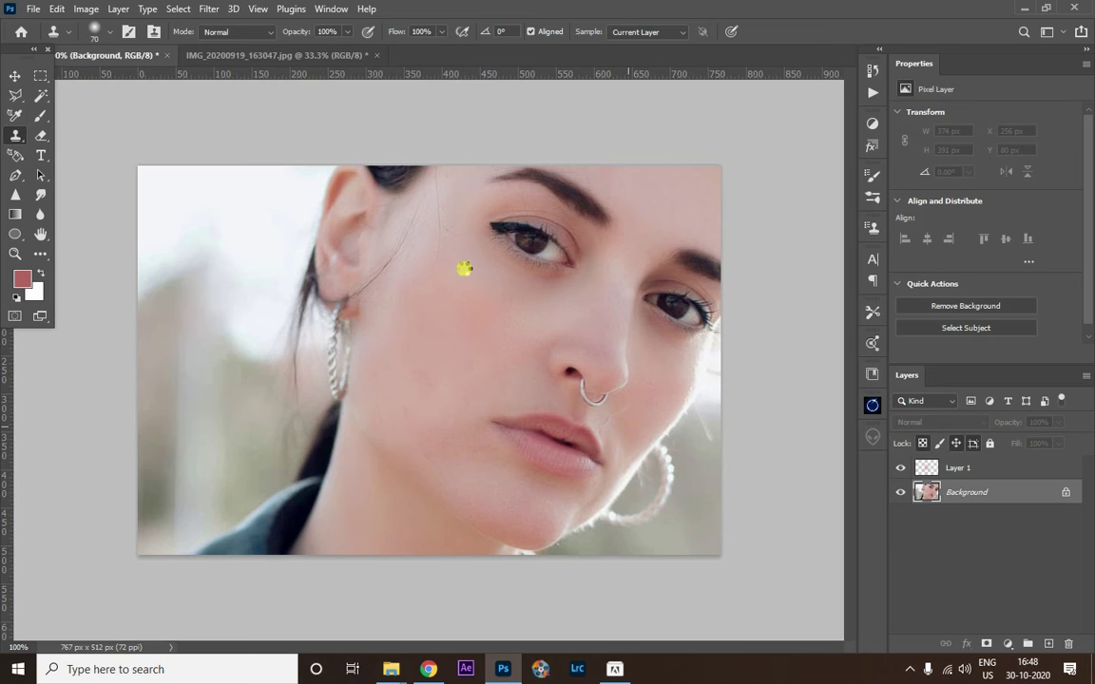
key(F12)
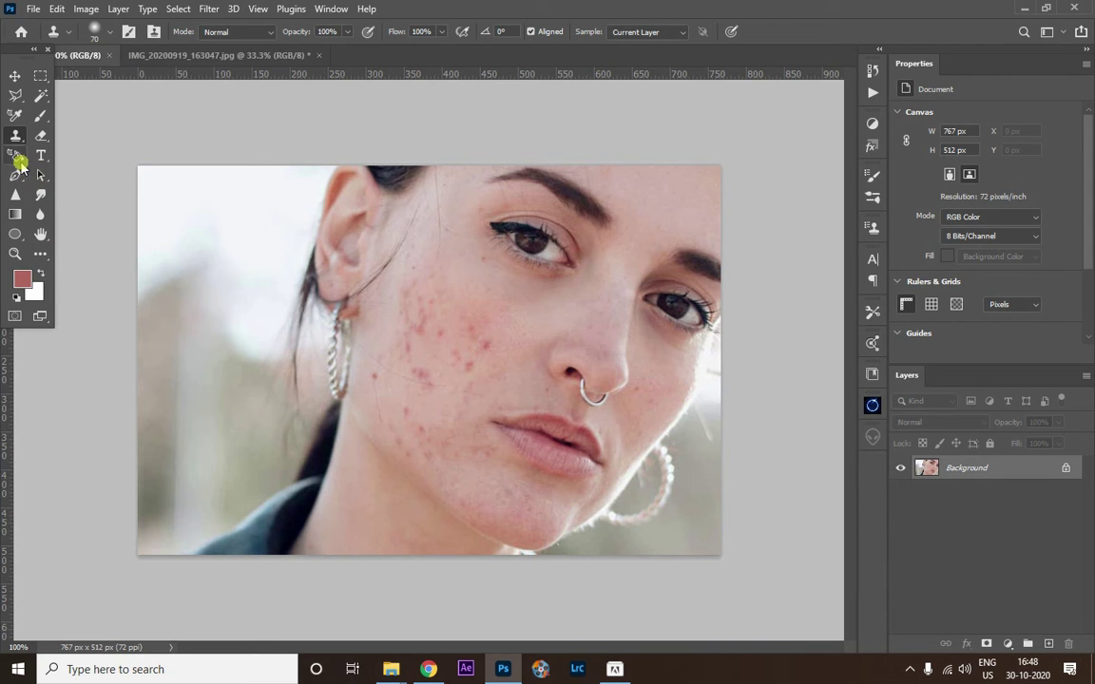
click(928, 669)
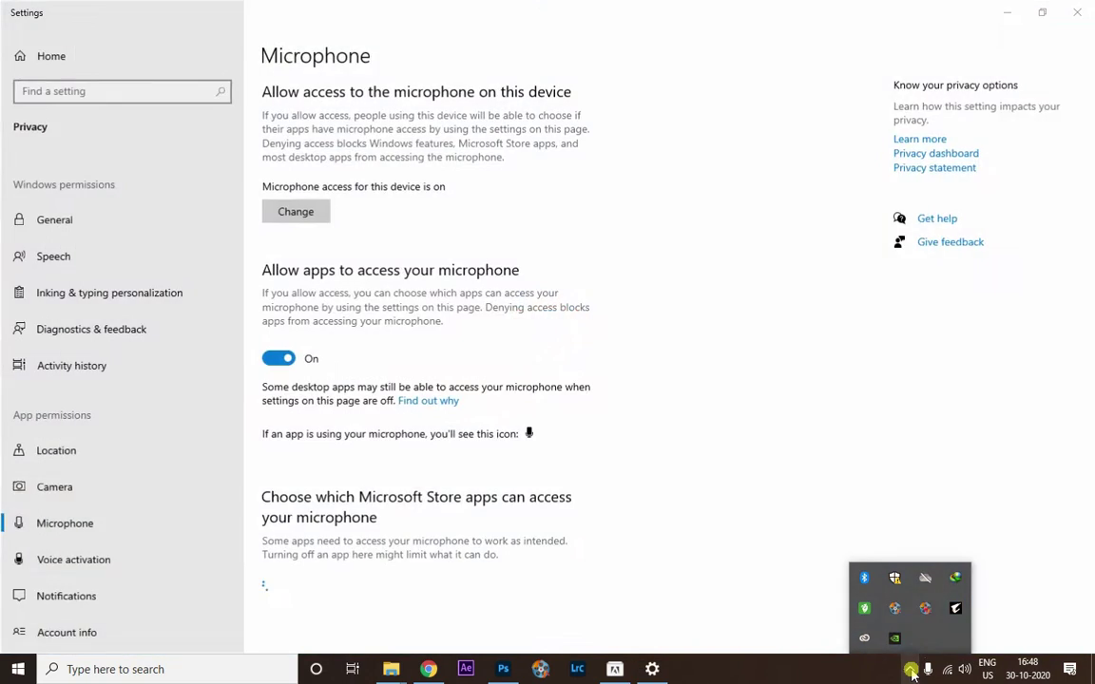
right_click(924, 608)
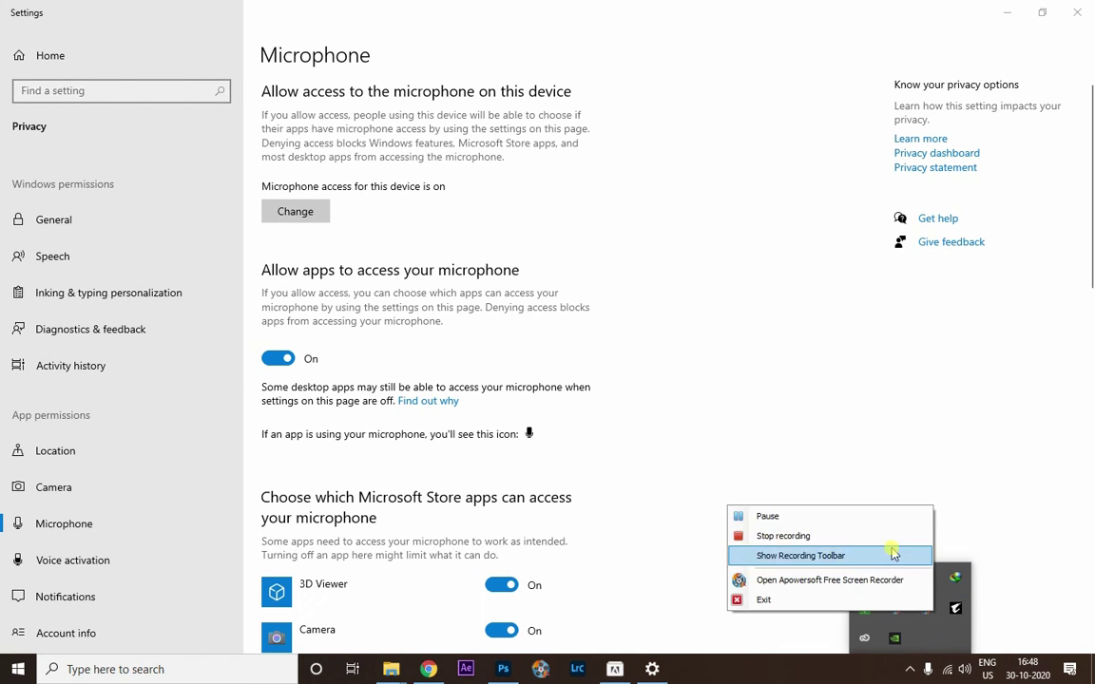
click(844, 526)
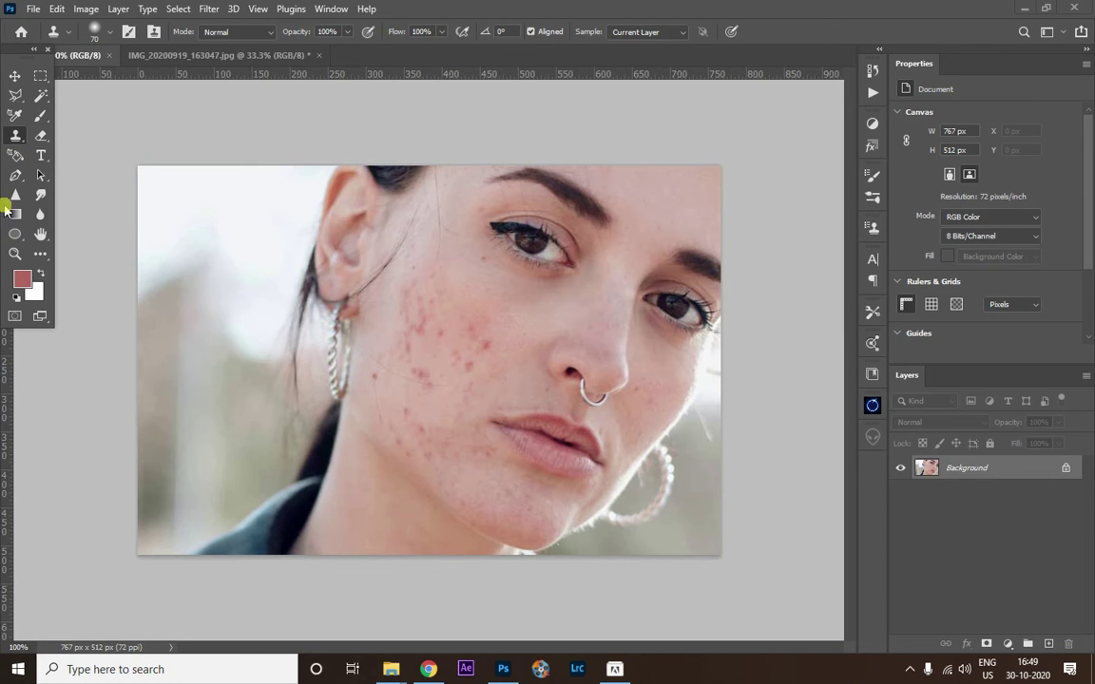
Move the Content-Aware Move and Patch tools from Extra Tools into the toolbar.
click(55, 9)
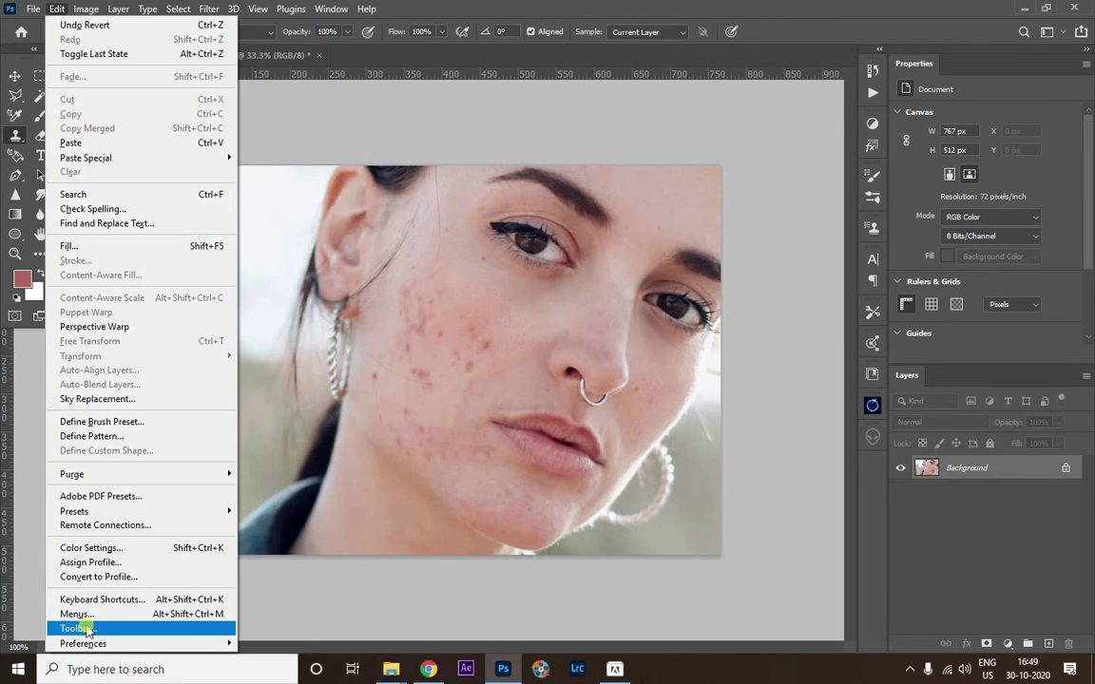
click(140, 629)
scroll(729, 184, down, 1)
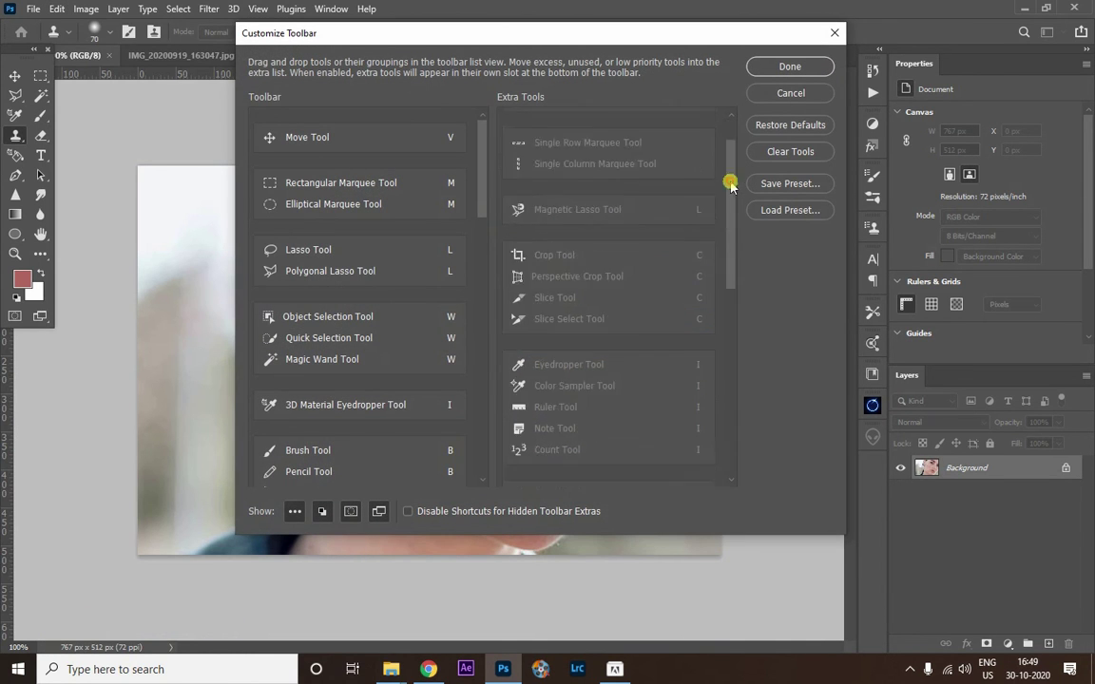
mouse_move(729, 184)
mouse_down()
mouse_move(734, 346)
mouse_move(728, 288)
mouse_up()
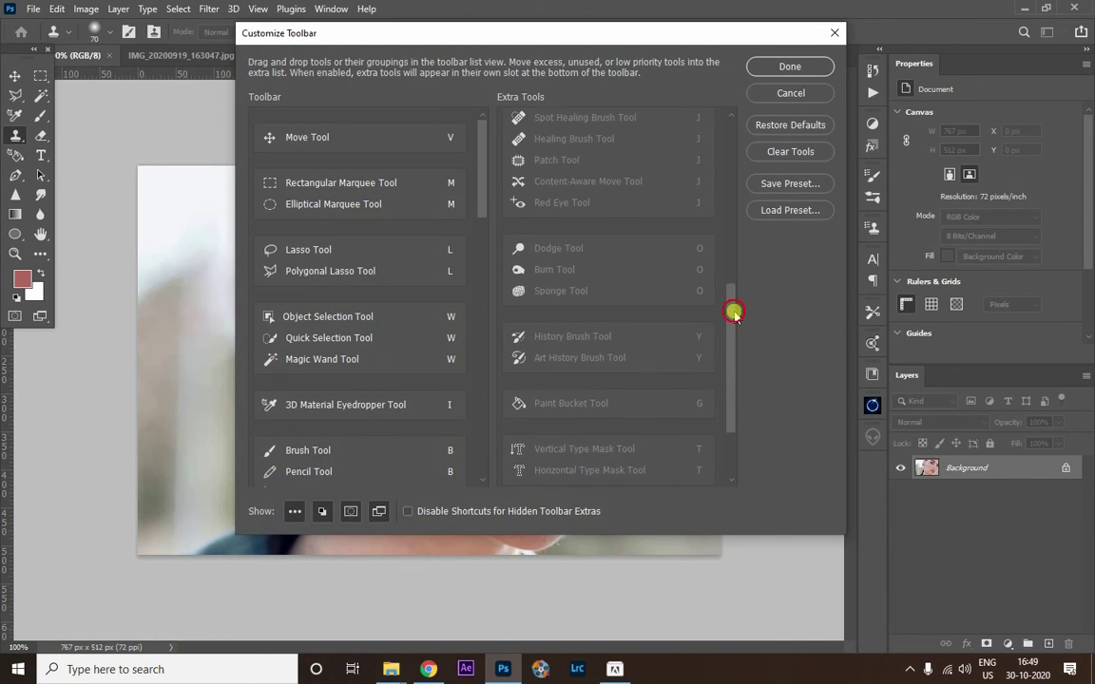
drag(545, 243, 342, 238)
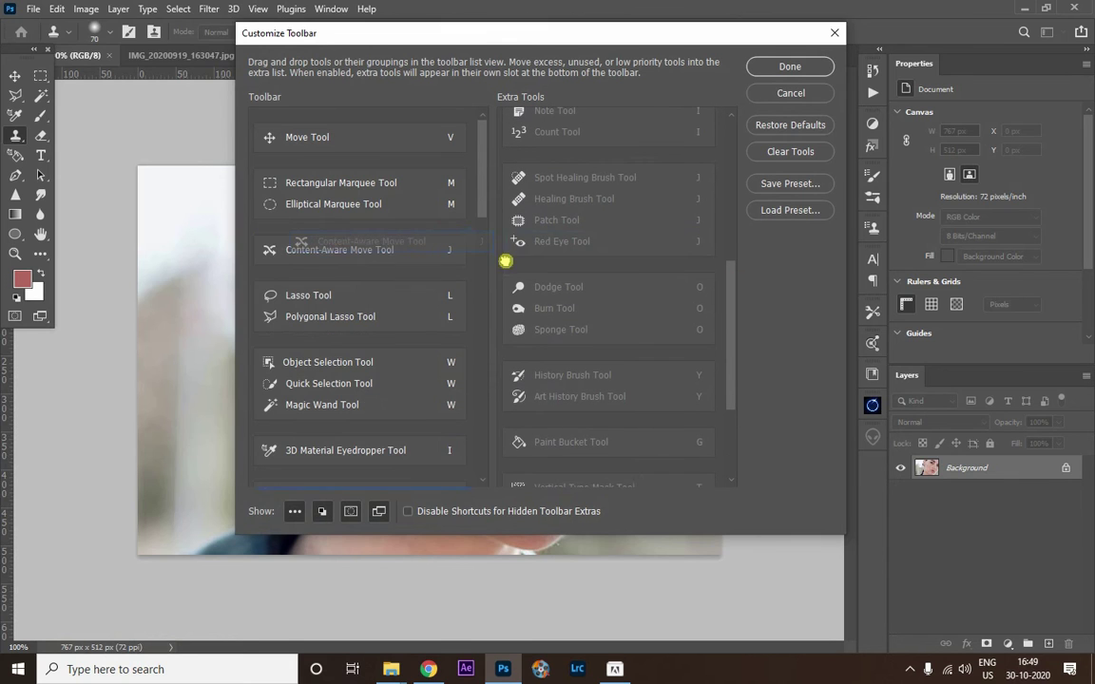
drag(517, 219, 307, 276)
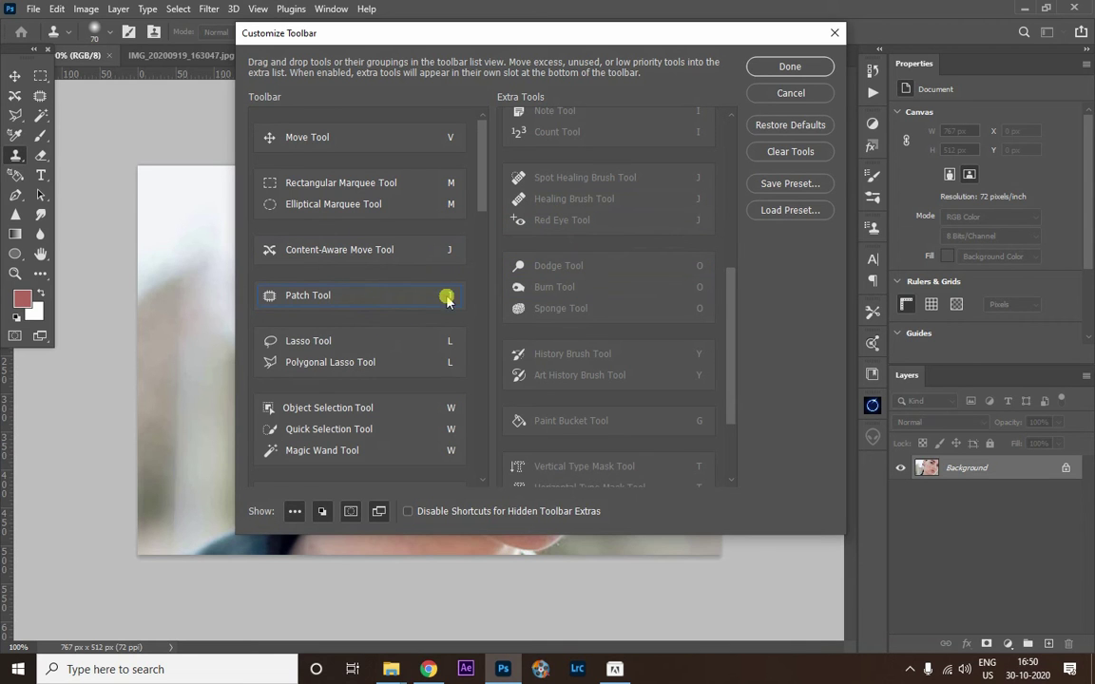
click(781, 66)
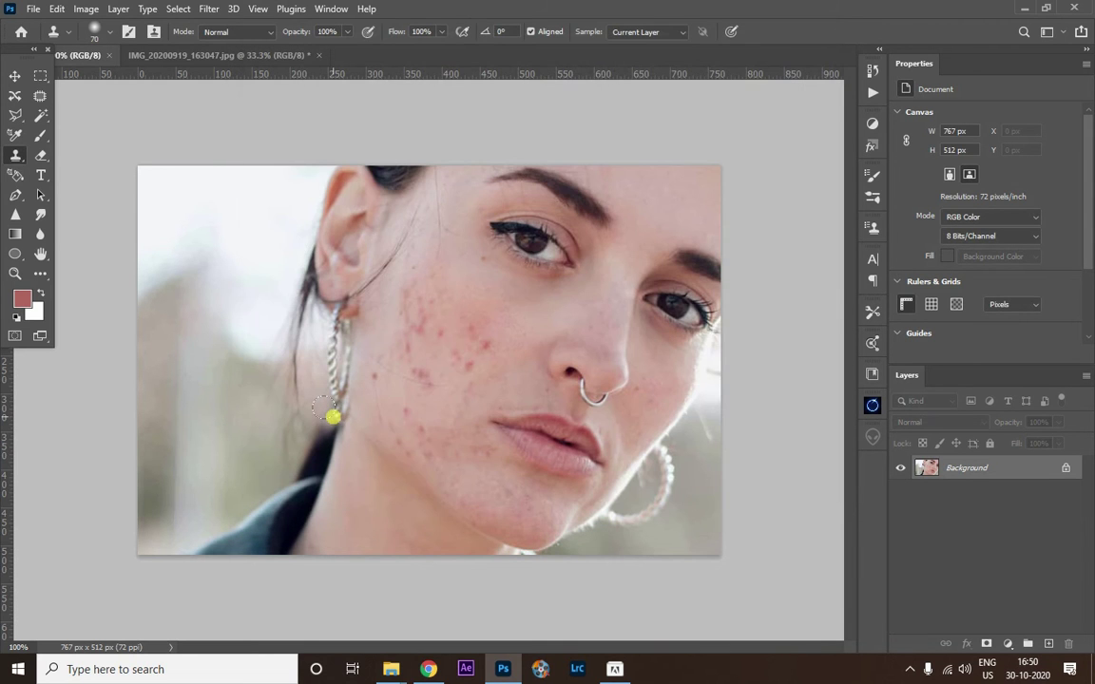
With the Patch Tool, zoom in and patch the spot below the eye with nearby clean skin.
key(j)
key(ctrl+plus)
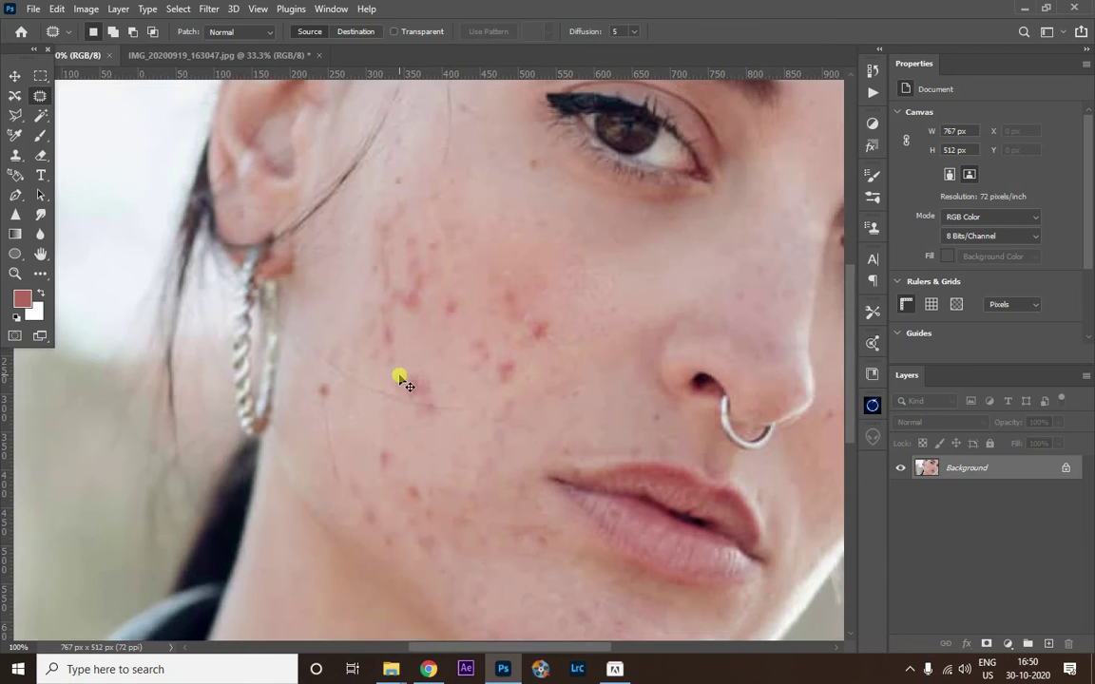
drag(561, 338, 532, 408)
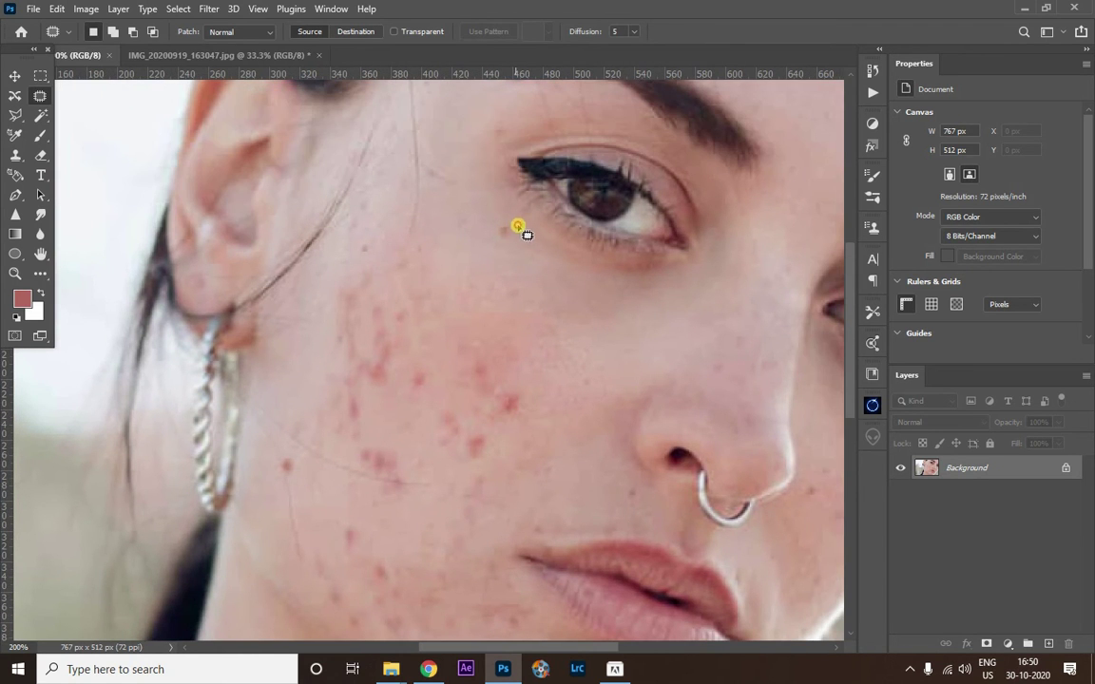
mouse_move(517, 226)
mouse_down()
mouse_move(485, 275)
mouse_move(526, 278)
mouse_up()
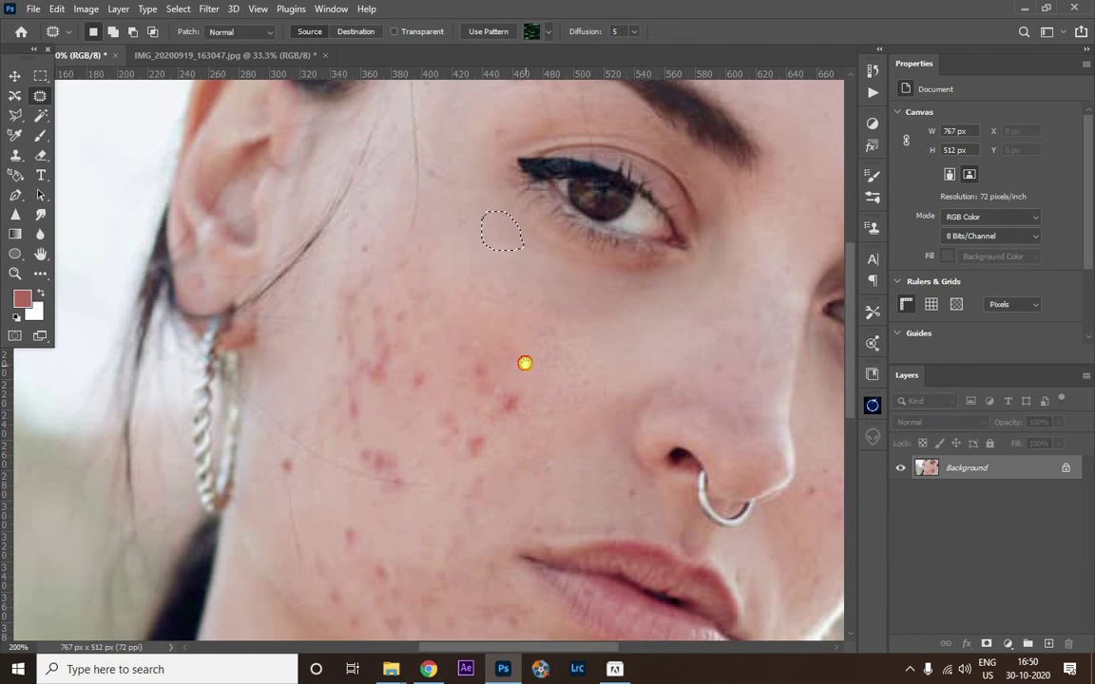
scroll(524, 363, down, 3)
drag(489, 314, 527, 304)
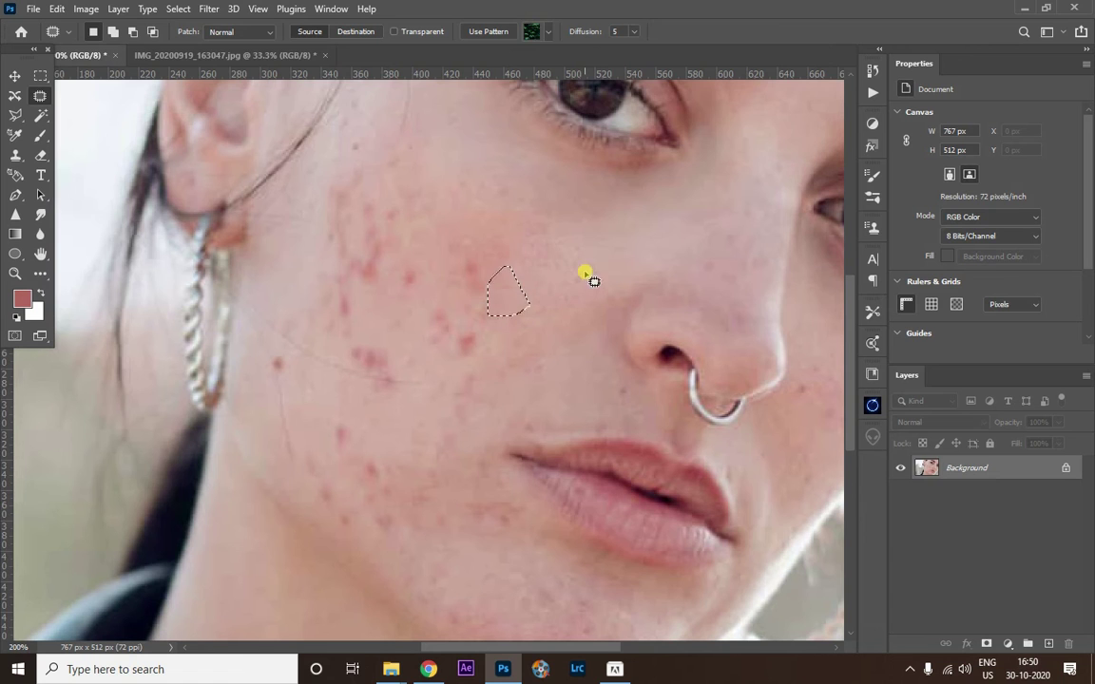
click(285, 343)
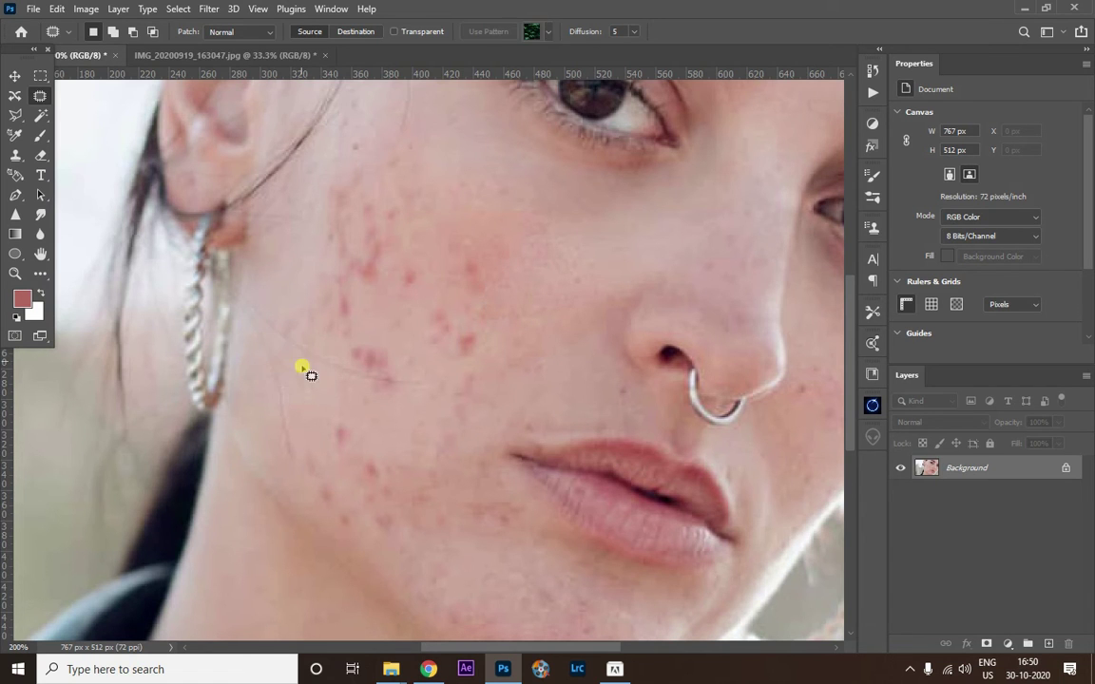
Patch the small lower-cheek spots onto clean skin, deselect, and zoom back out.
drag(361, 418, 313, 394)
click(361, 433)
drag(361, 432, 252, 447)
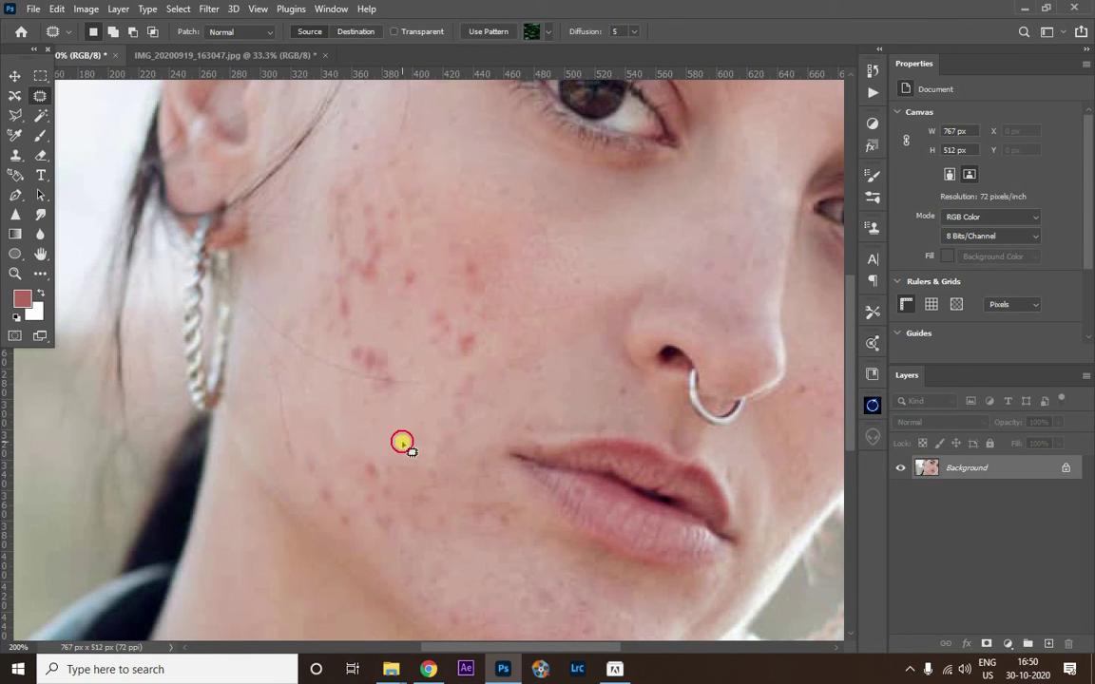
mouse_move(348, 418)
mouse_down()
mouse_move(359, 451)
mouse_move(326, 461)
mouse_move(348, 425)
mouse_move(380, 429)
mouse_up()
click(361, 432)
key(ctrl+d)
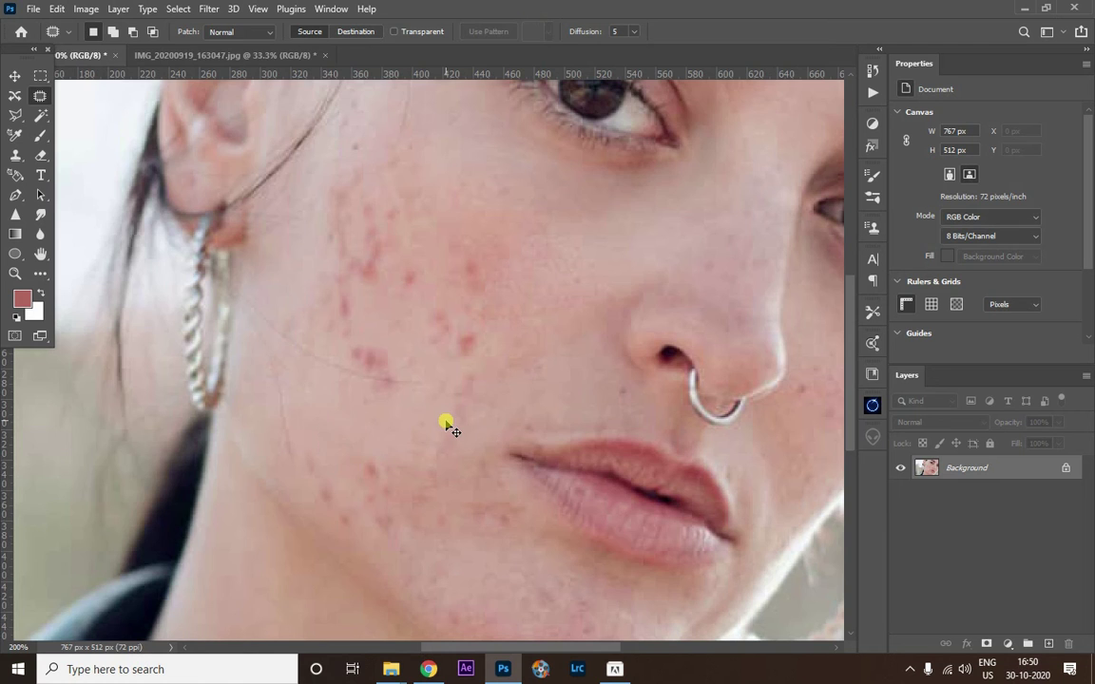
key(ctrl+minus)
key(ctrl+minus)
key(ctrl+minus)
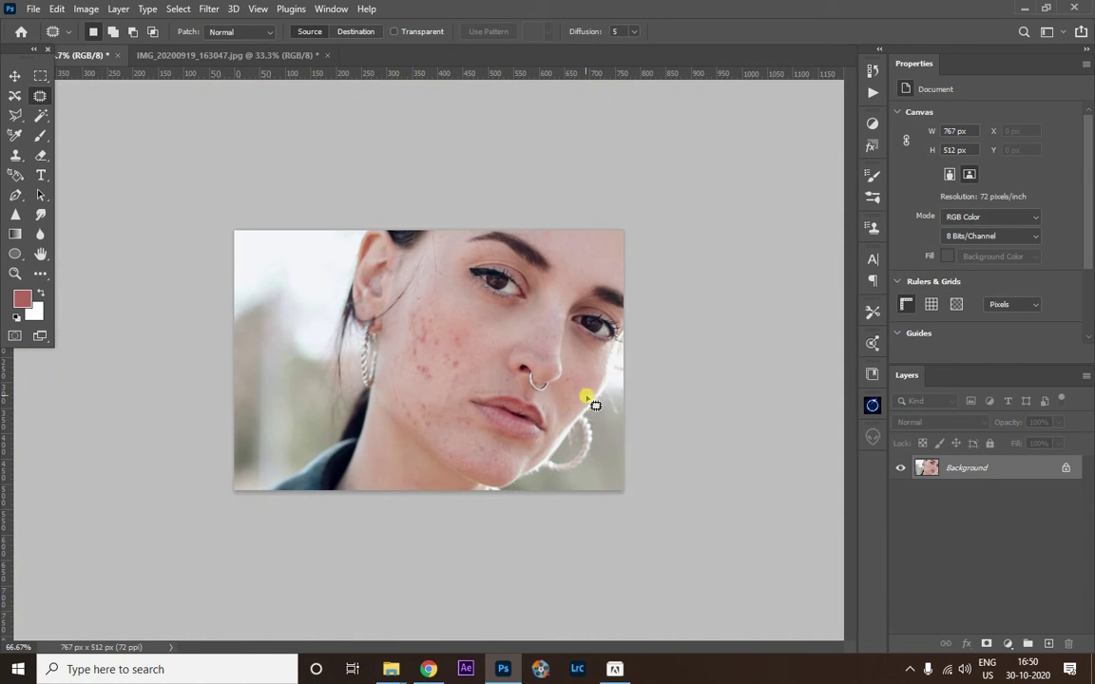
click(176, 55)
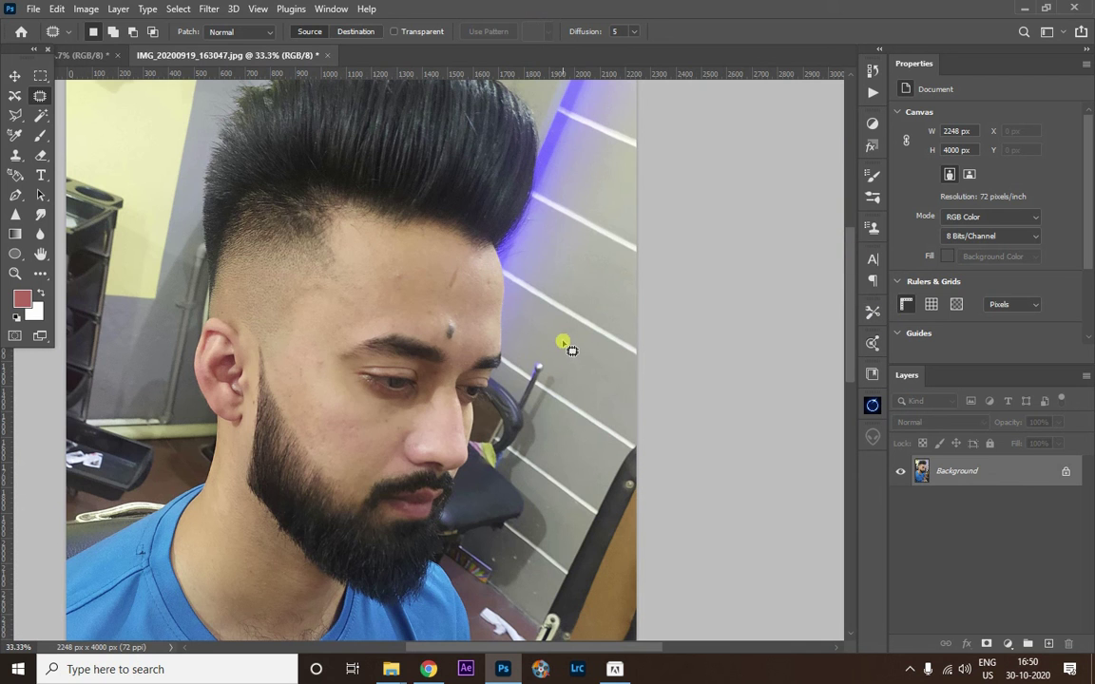
key(ctrl+plus)
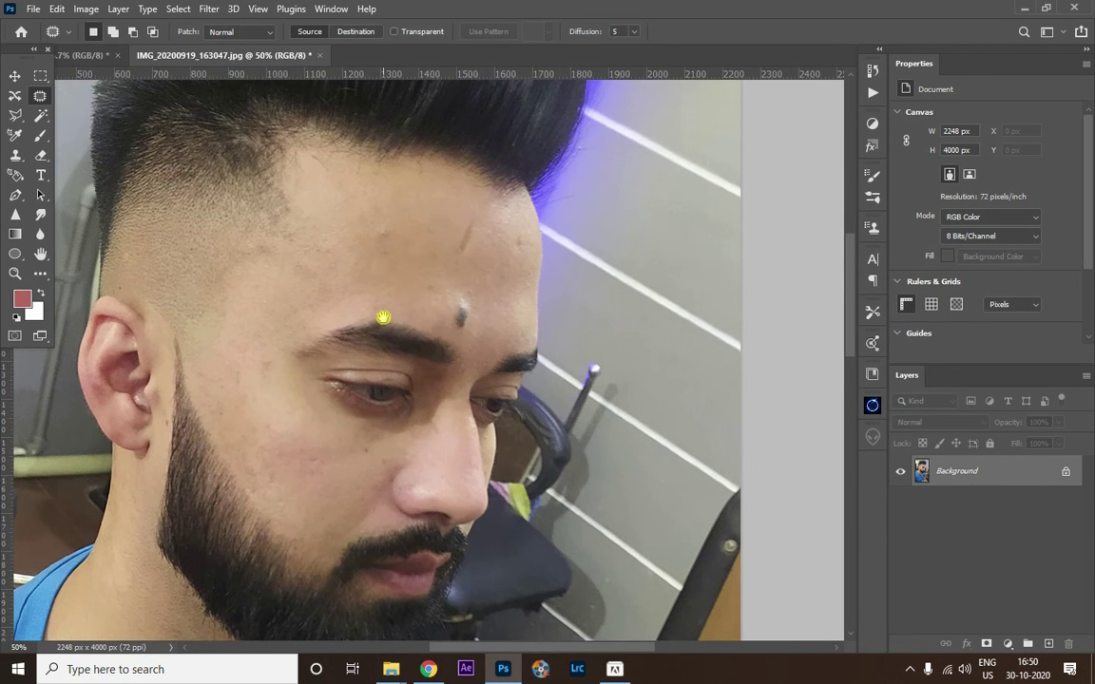
drag(383, 317, 467, 397)
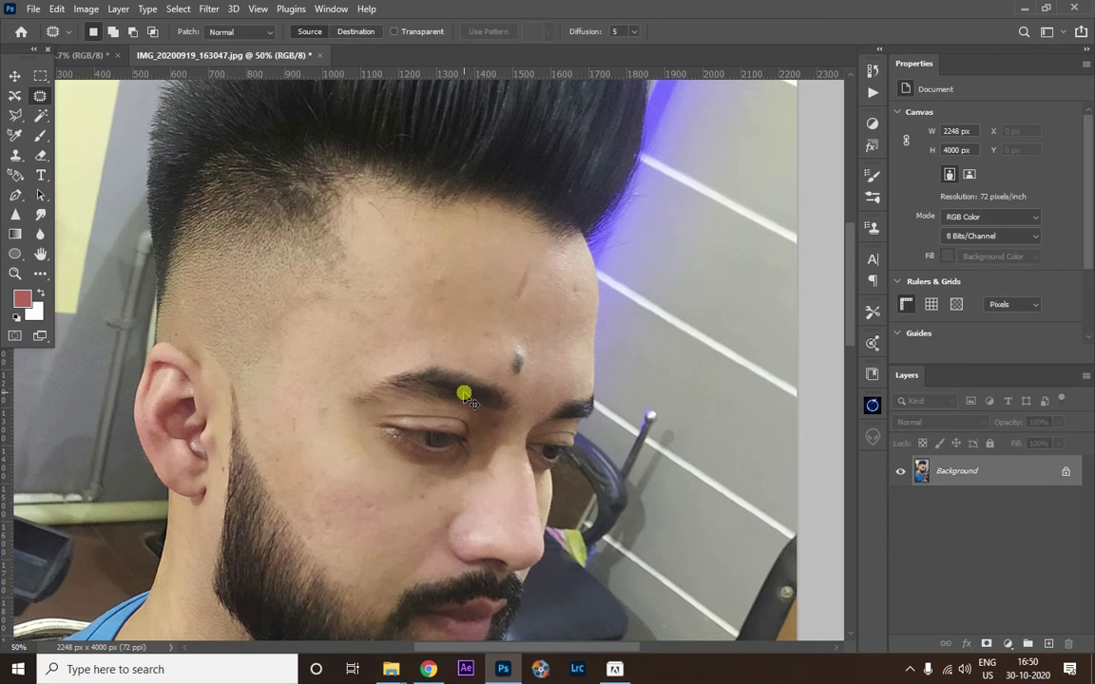
scroll(463, 392, up, 2)
scroll(464, 391, up, 2)
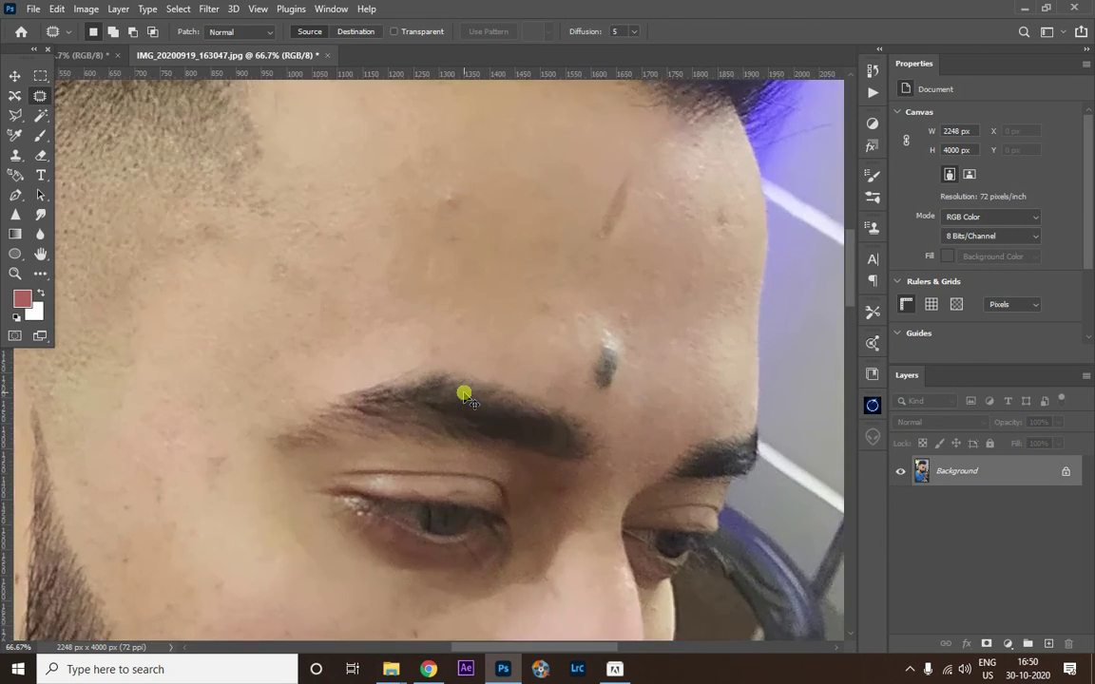
scroll(464, 390, up, 2)
drag(463, 390, 548, 485)
scroll(487, 262, down, 1)
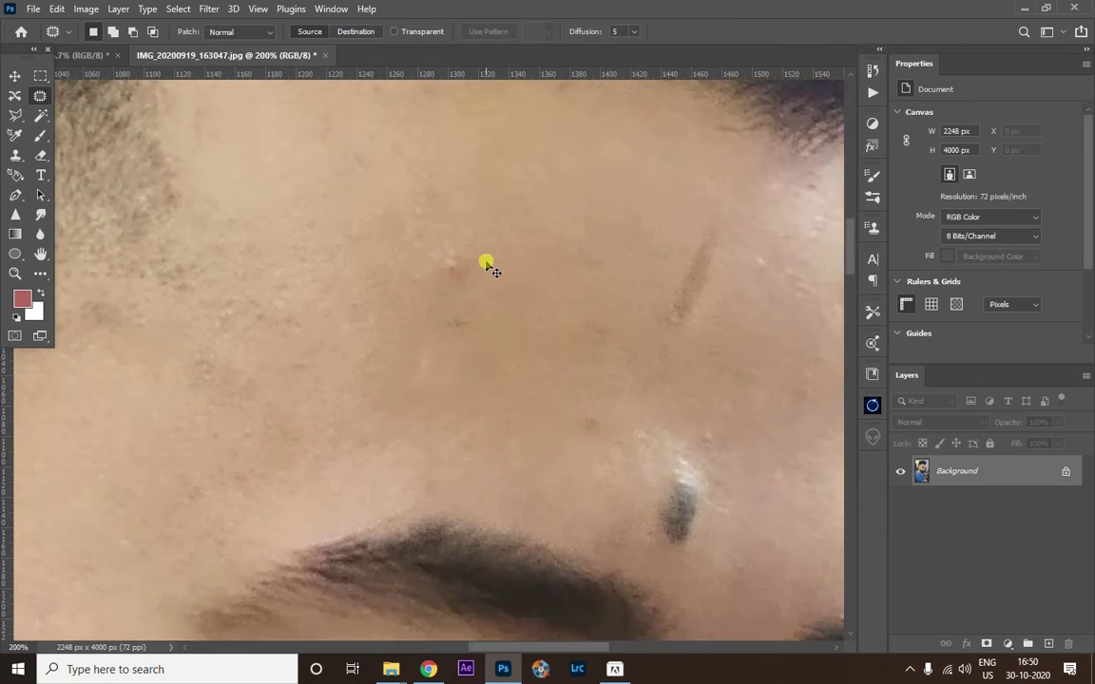
scroll(488, 262, down, 2)
scroll(486, 262, down, 1)
scroll(486, 262, down, 1)
drag(482, 367, 496, 229)
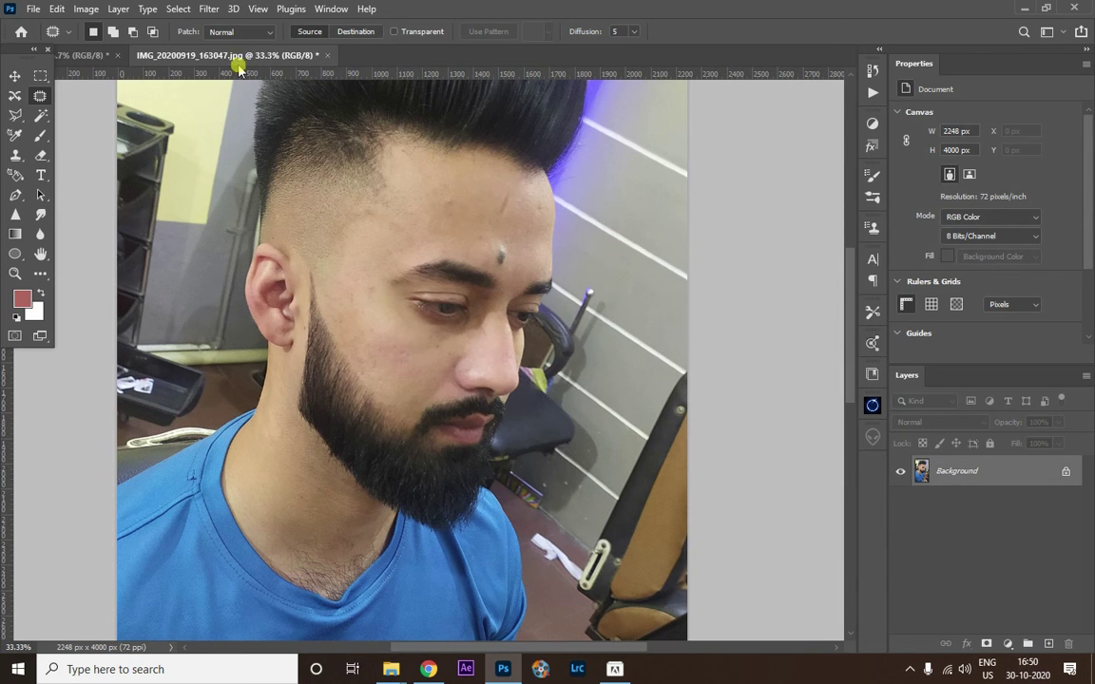
Apply Retouch4me Heal at the default Sensitivity 100 to the man's portrait.
click(208, 8)
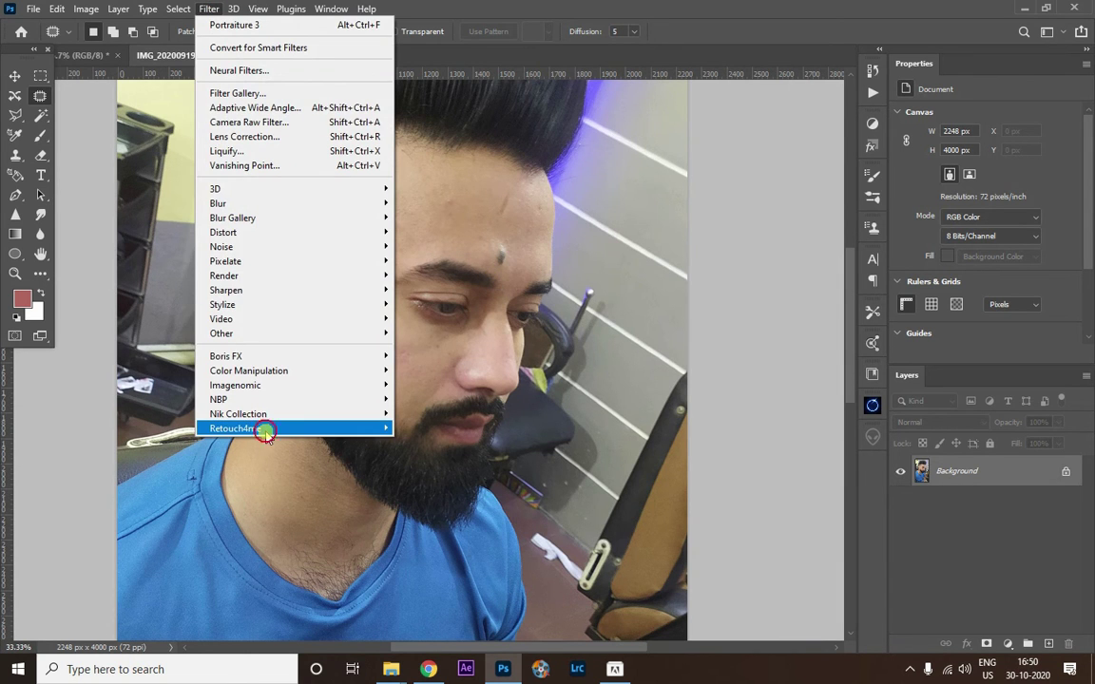
mouse_move(234, 428)
click(446, 428)
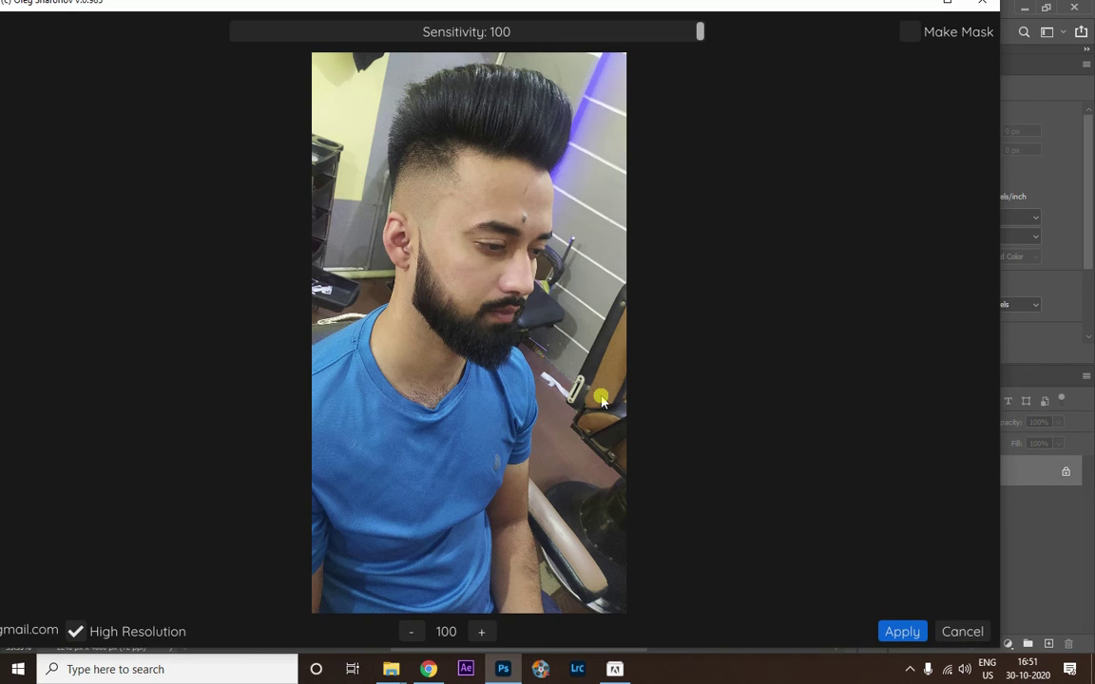
click(904, 629)
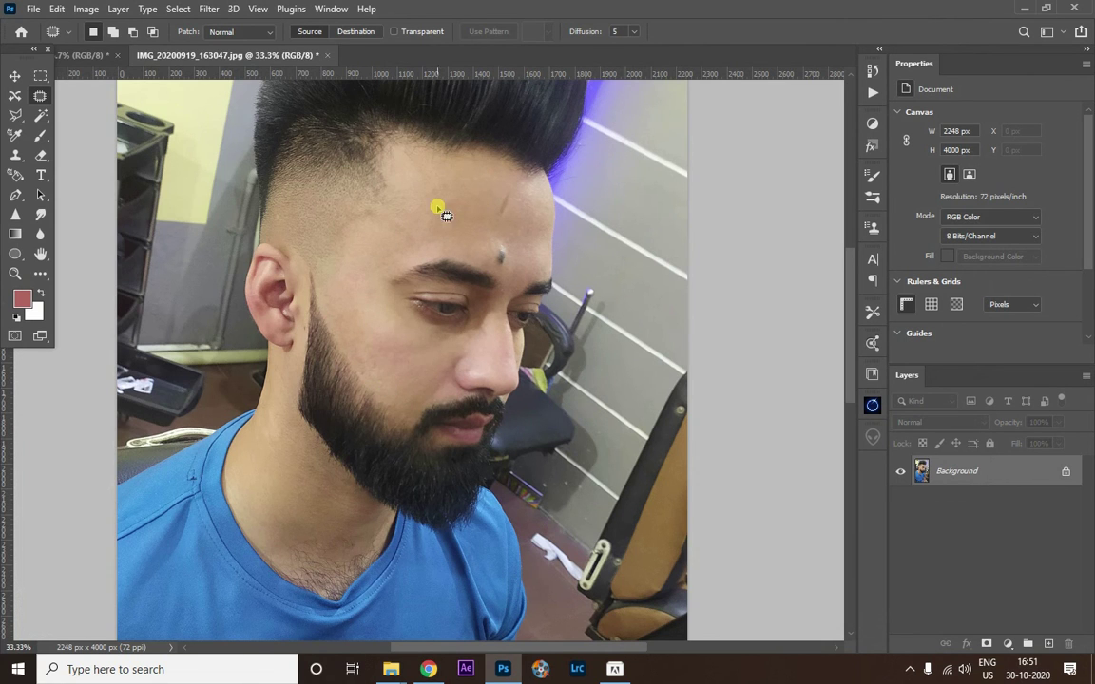
Run Portraiture 3 with Fine +16, Medium +14, Smoothing 46% and Portrait Size 74.
click(208, 8)
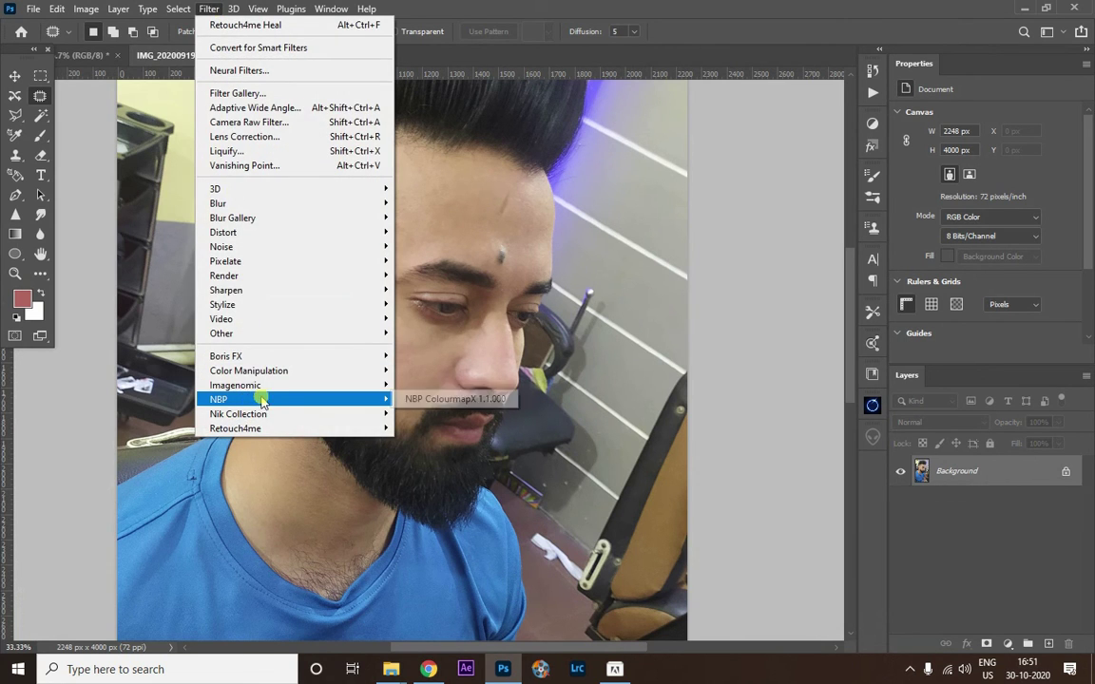
mouse_move(235, 384)
click(433, 383)
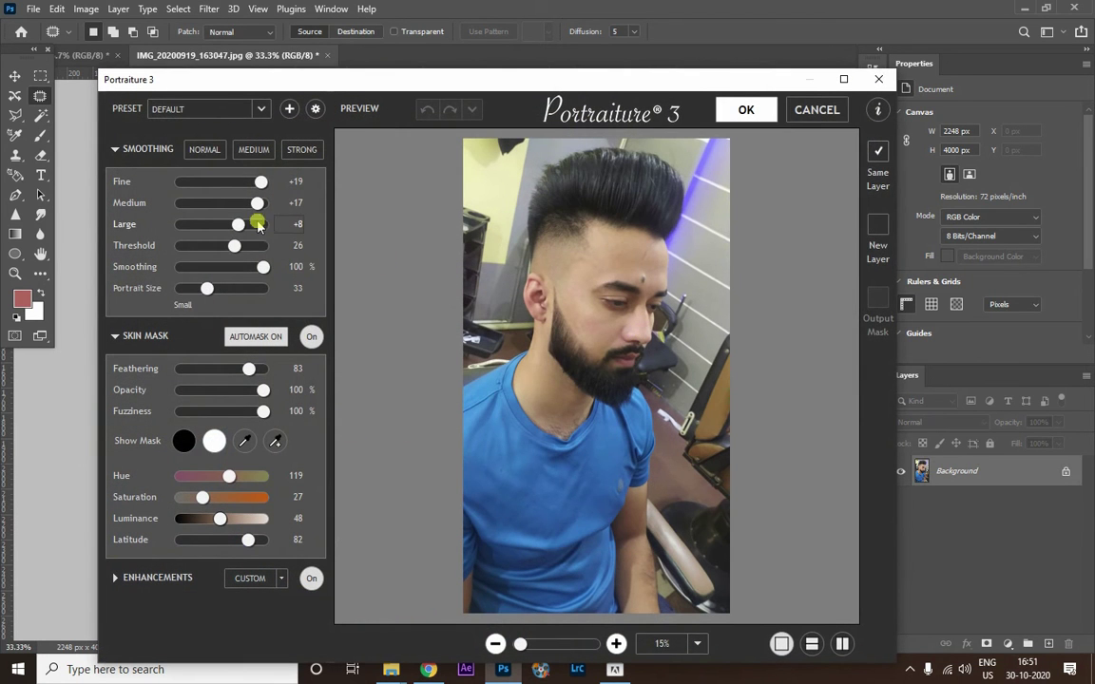
drag(261, 183, 251, 203)
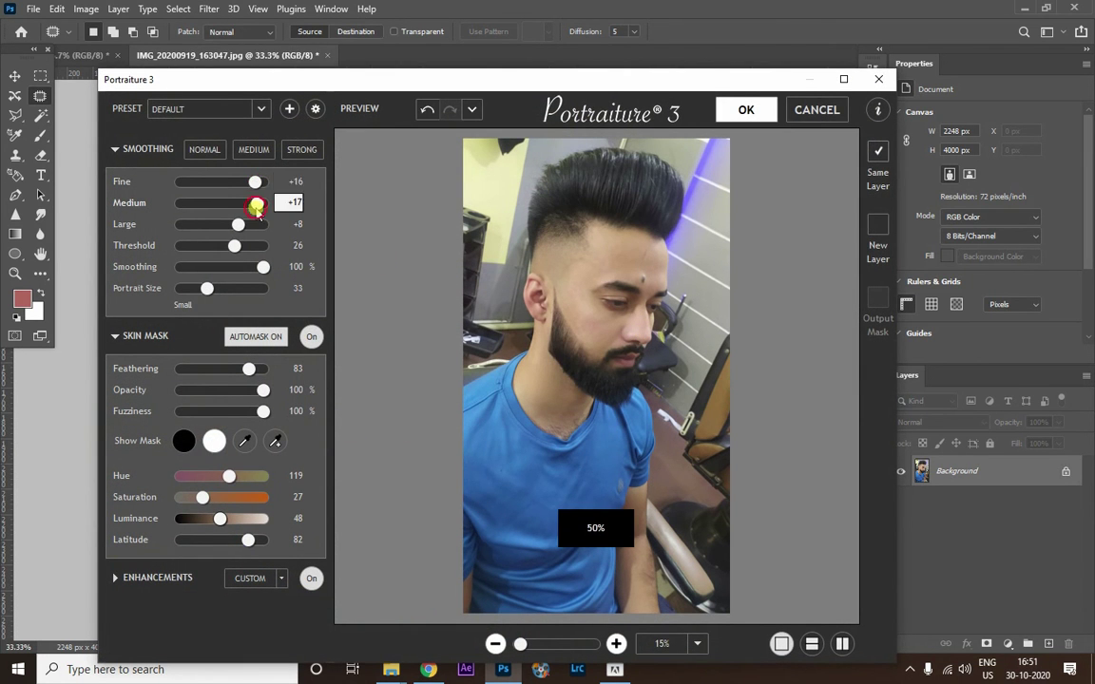
mouse_move(262, 267)
mouse_down()
mouse_move(219, 267)
mouse_move(241, 287)
mouse_up()
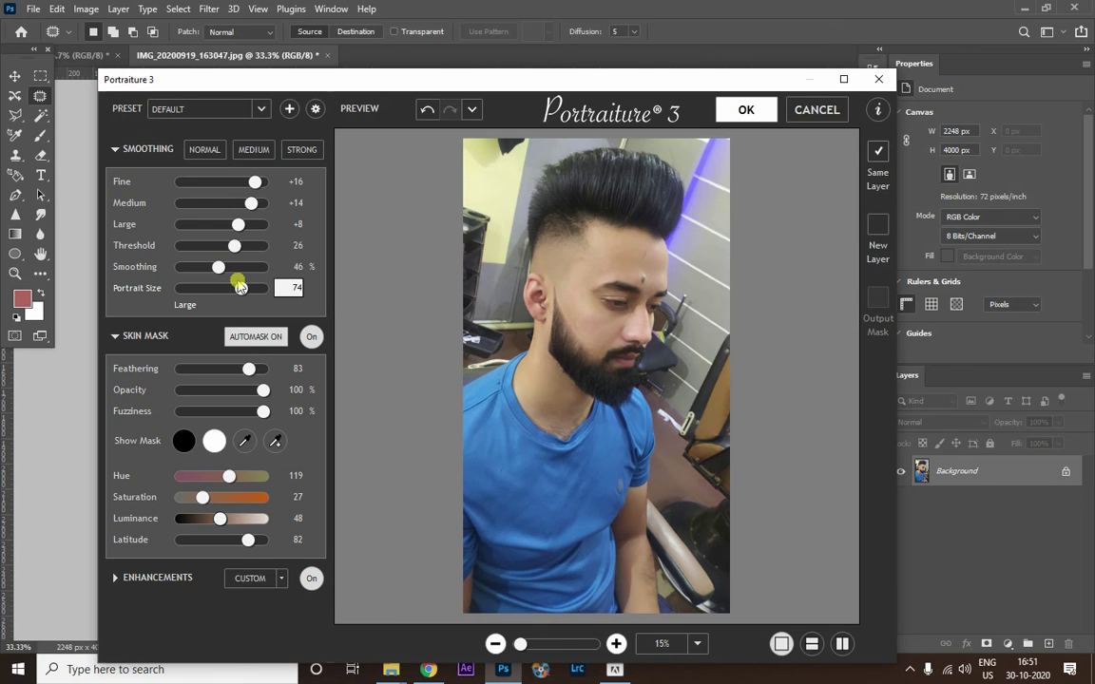
click(745, 110)
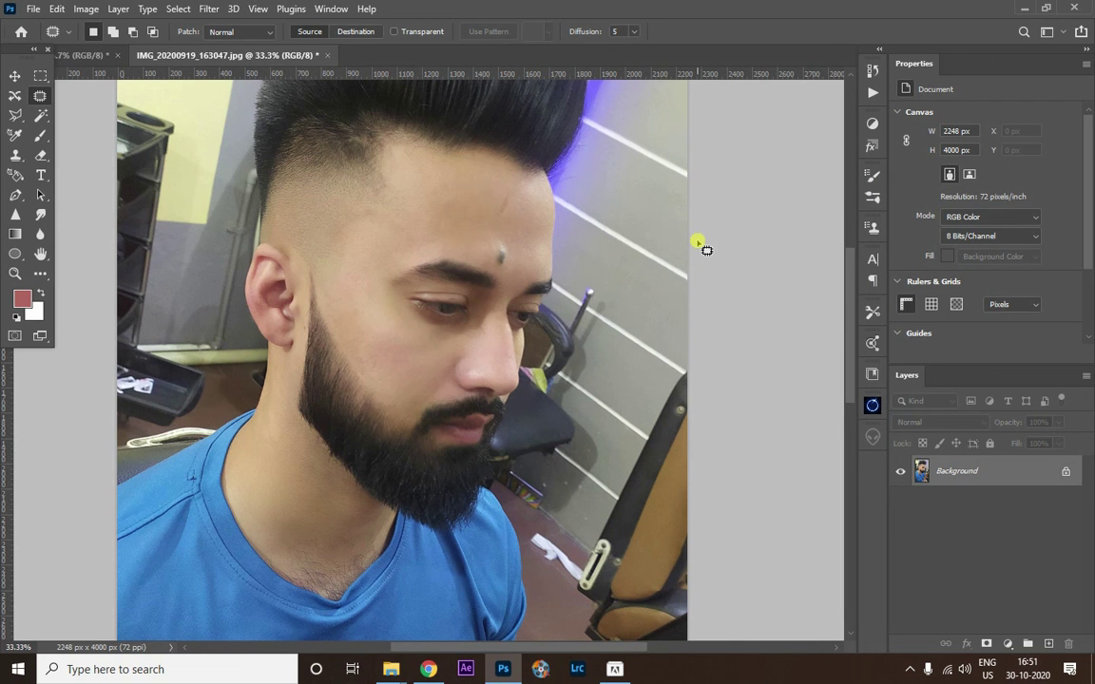
Zoom in to inspect the smoothed skin, then try patching the small forehead blemish.
key(ctrl+plus)
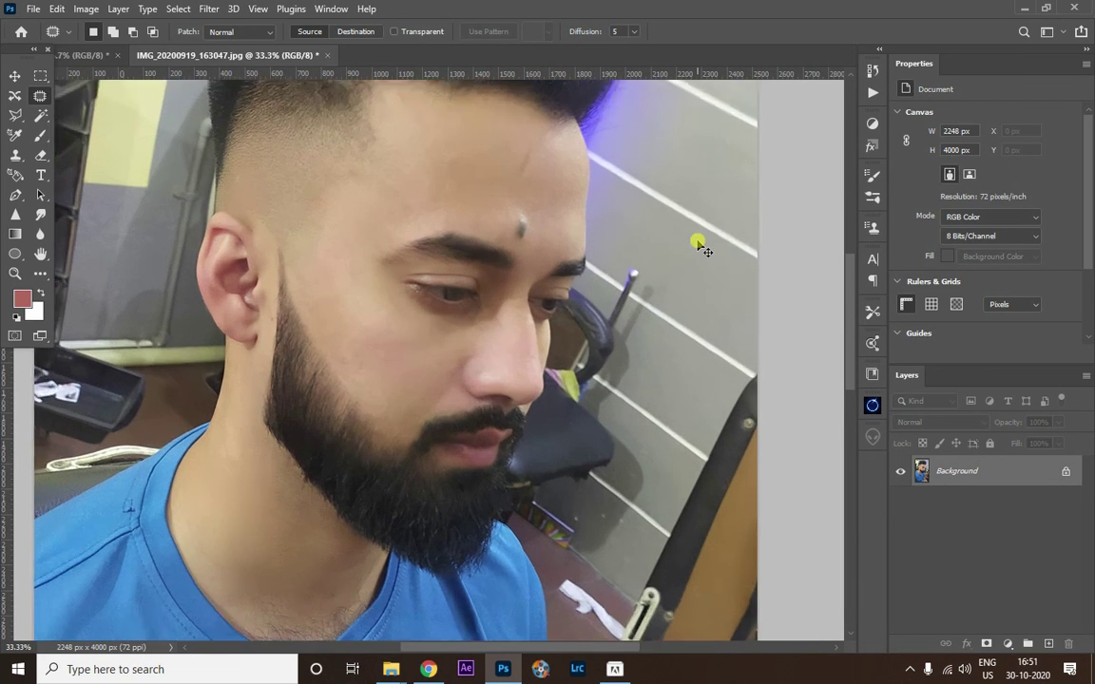
key(ctrl+minus)
key(ctrl+plus)
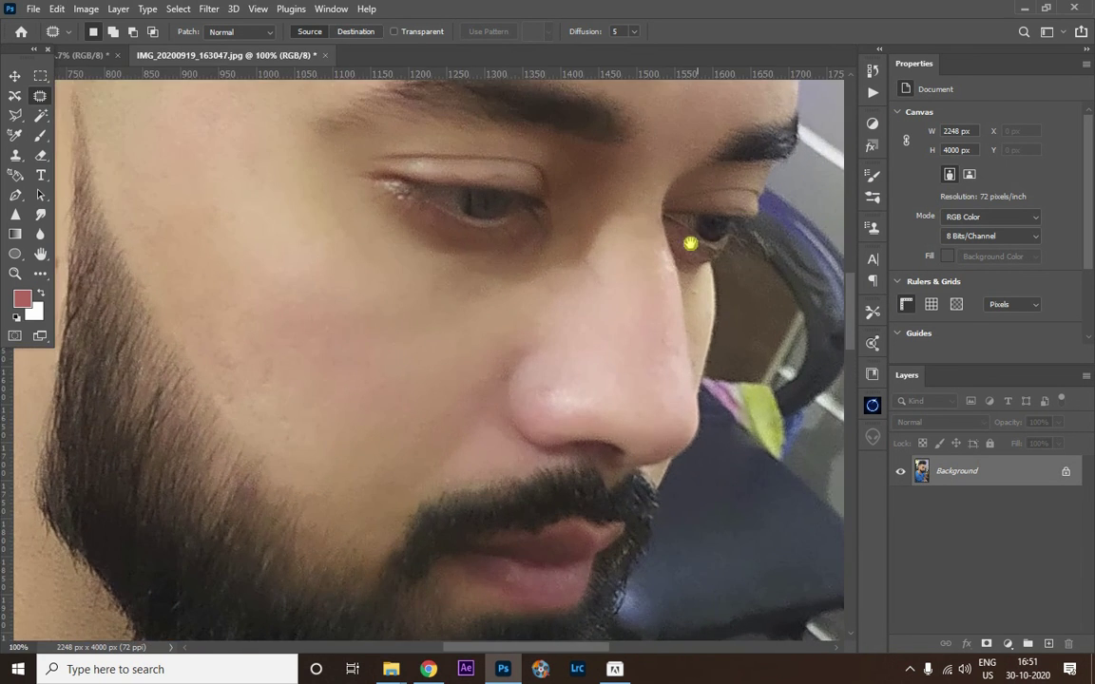
key(ctrl+plus)
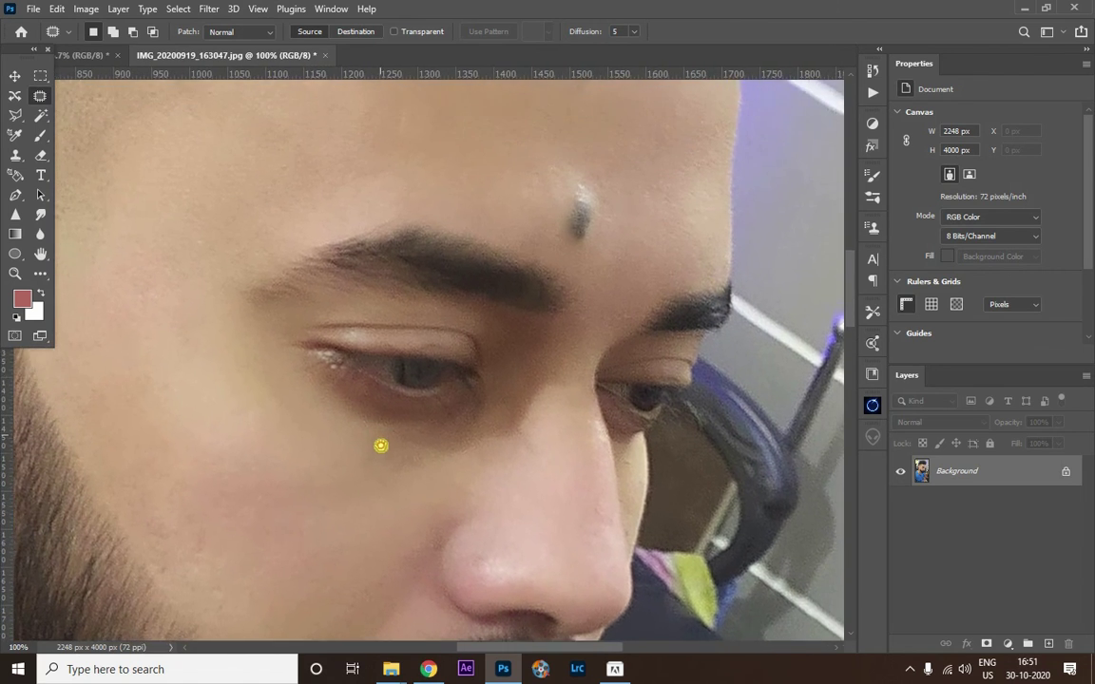
mouse_move(380, 446)
mouse_down()
mouse_move(409, 528)
mouse_move(590, 565)
mouse_move(613, 563)
mouse_move(602, 465)
mouse_up()
key(ctrl+minus)
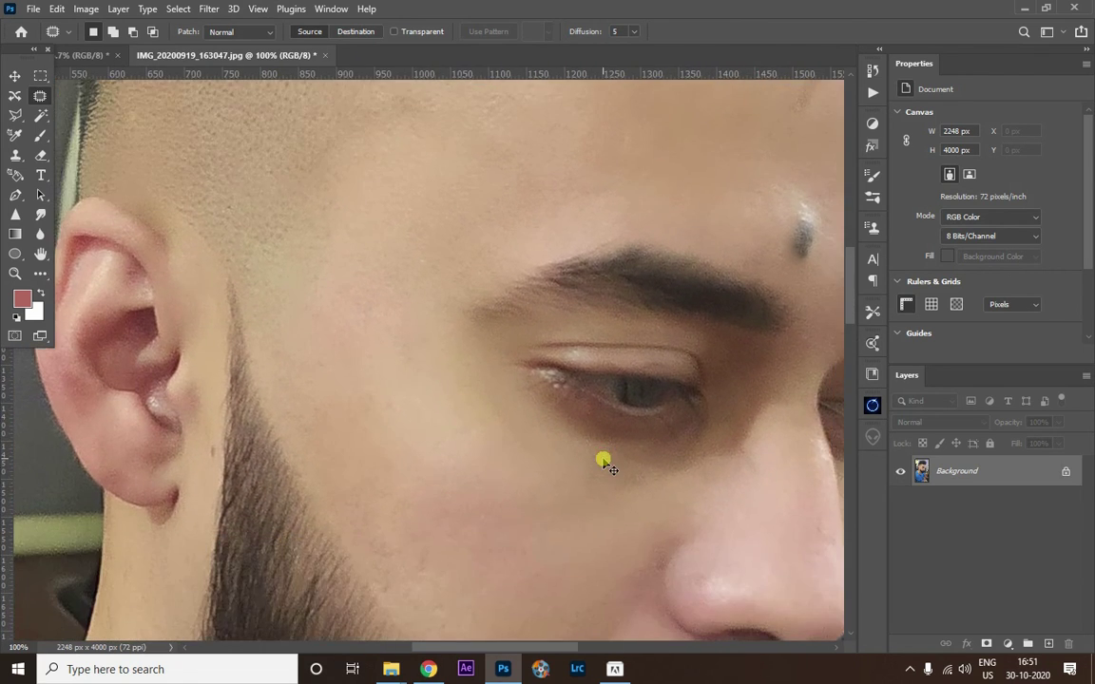
key(ctrl+minus)
key(ctrl+minus)
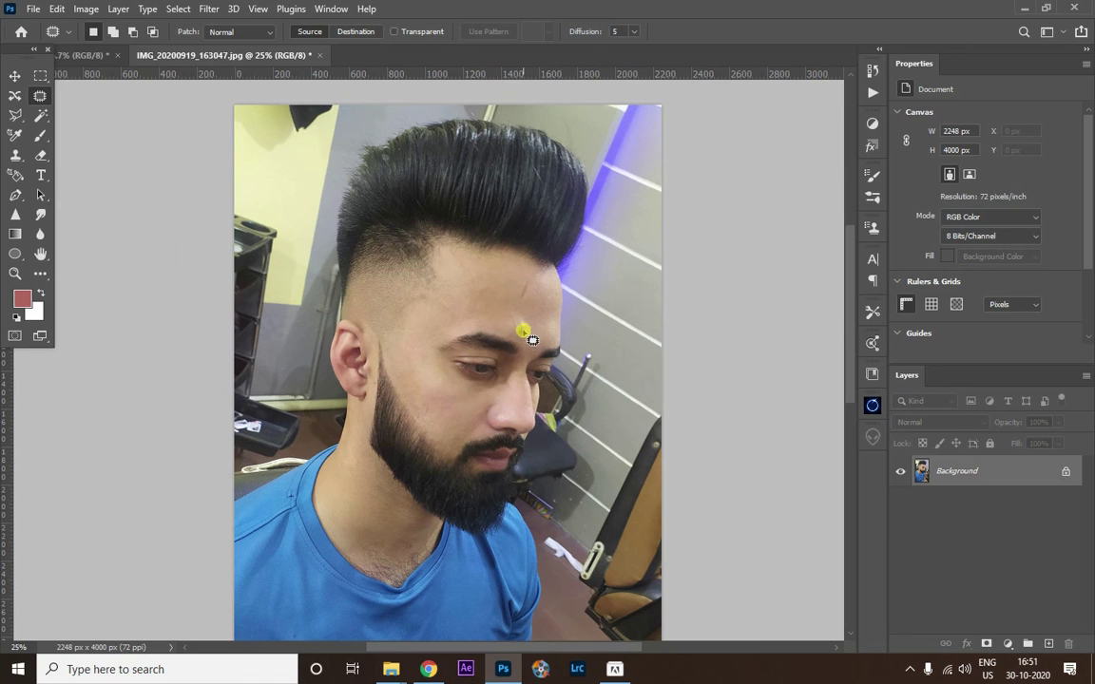
mouse_move(533, 340)
mouse_down()
mouse_move(530, 357)
mouse_move(501, 330)
mouse_move(520, 350)
mouse_move(521, 288)
mouse_up()
Duplicate the image to Layer 1 and rerun Portraiture 3 on it with the same settings.
key(ctrl+j)
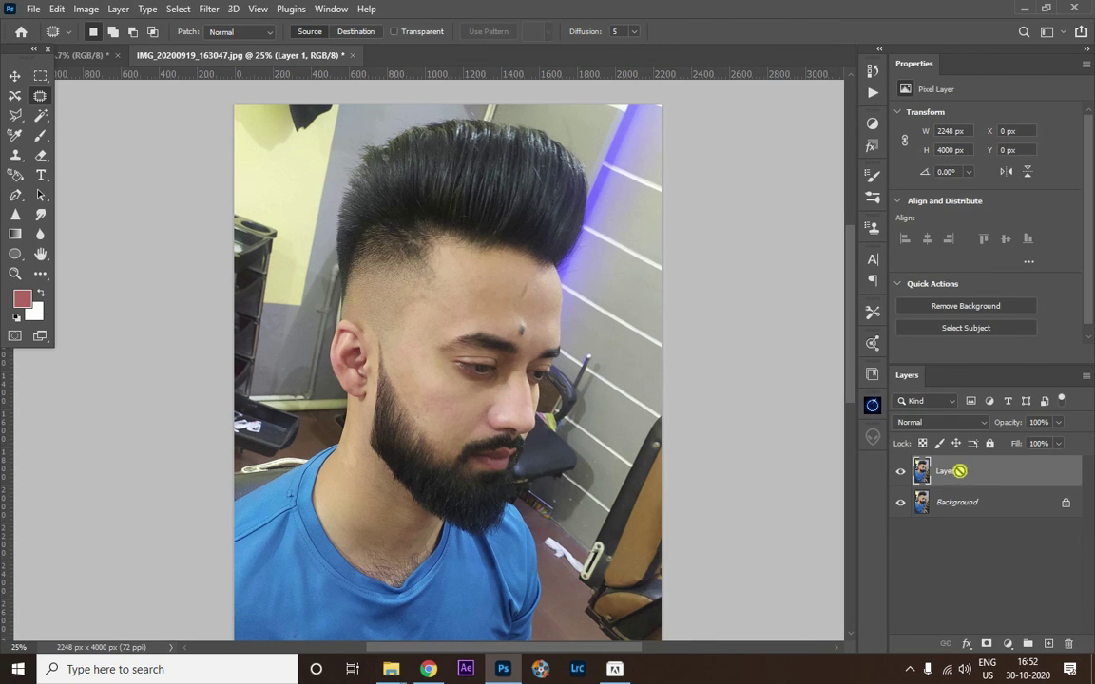
click(207, 9)
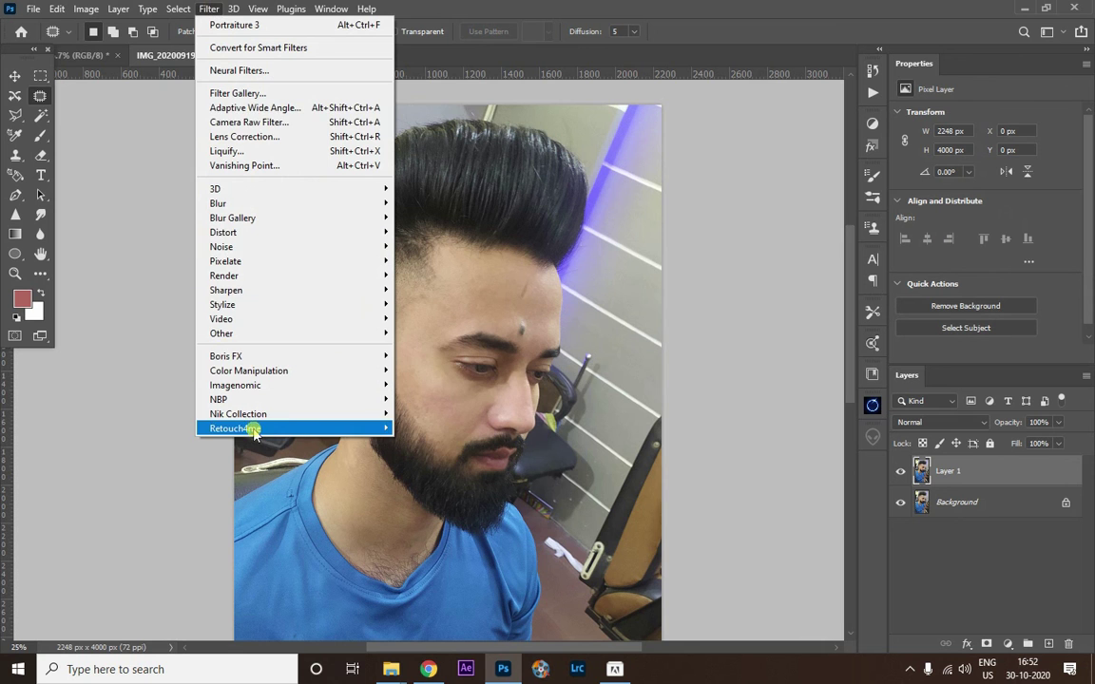
mouse_move(235, 385)
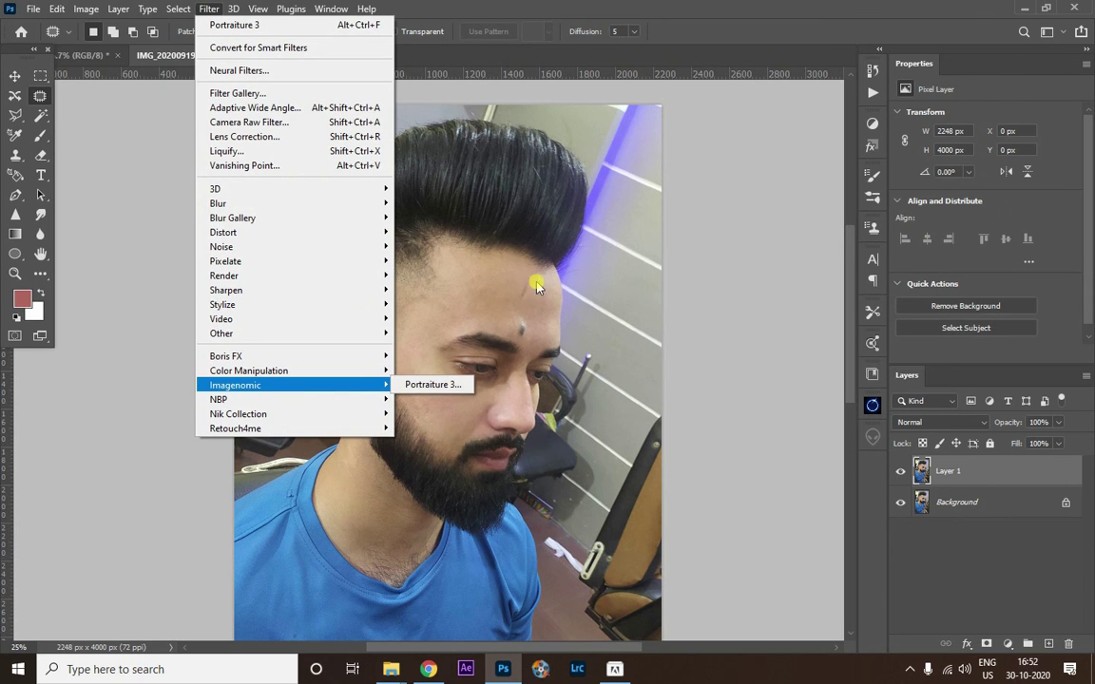
click(447, 387)
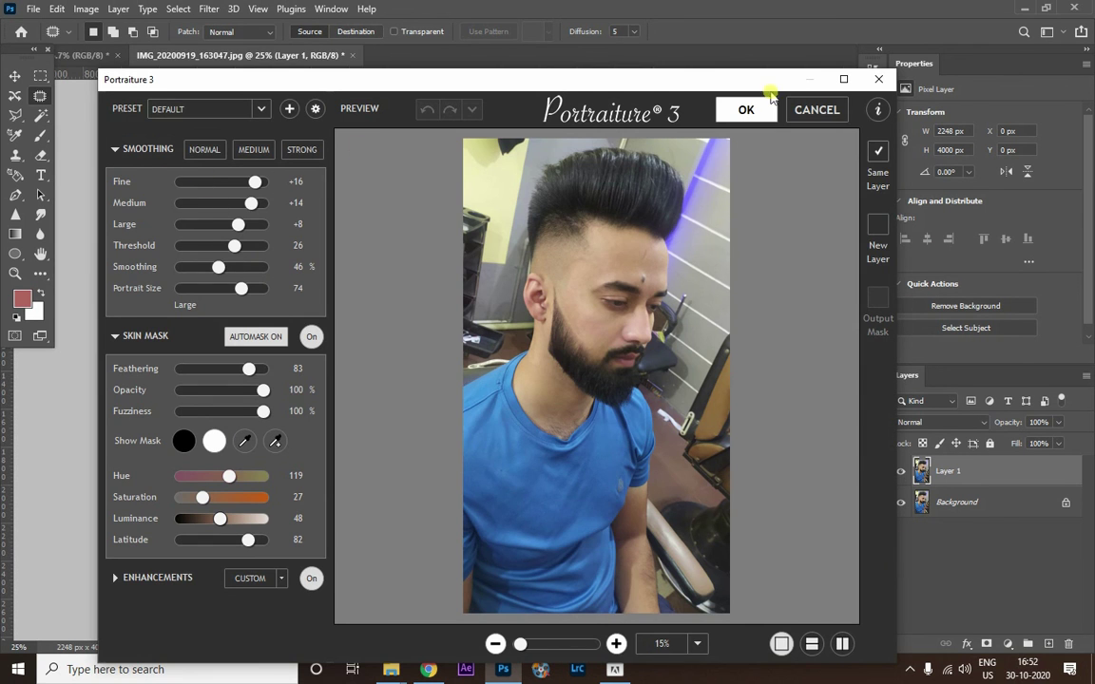
click(741, 107)
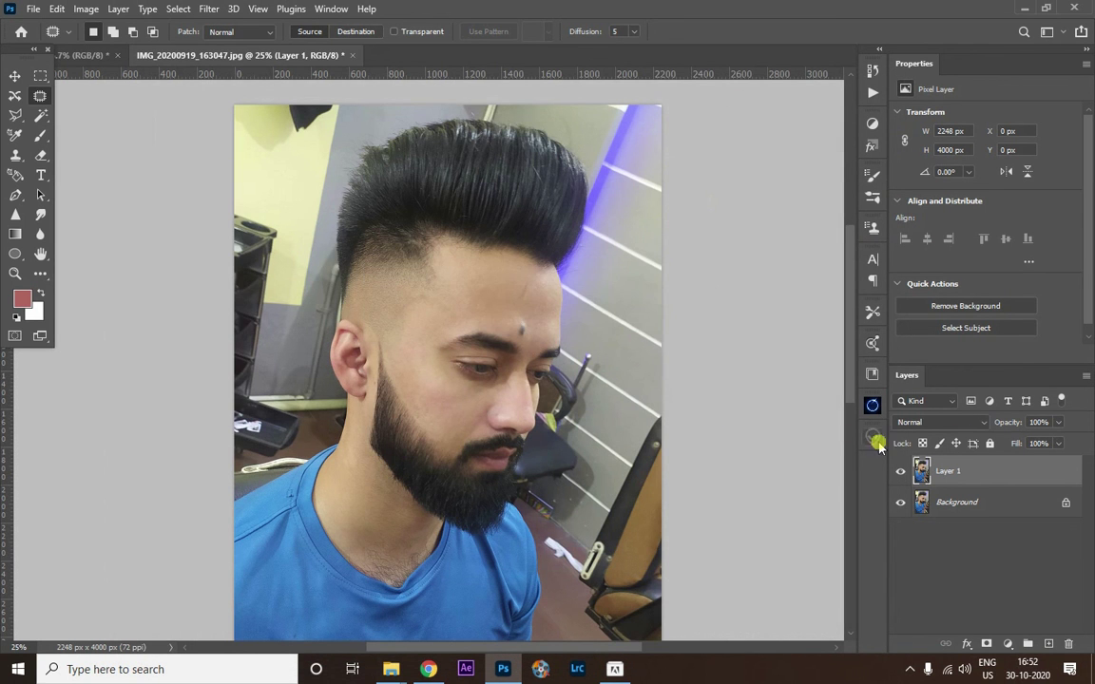
With an enlarged Eraser brush, erase Layer 1's smoothing on the forehead and along the eyebrow.
key(ctrl+plus)
key(ctrl+plus)
key(ctrl+plus)
key(ctrl+plus)
scroll(317, 347, right, 5)
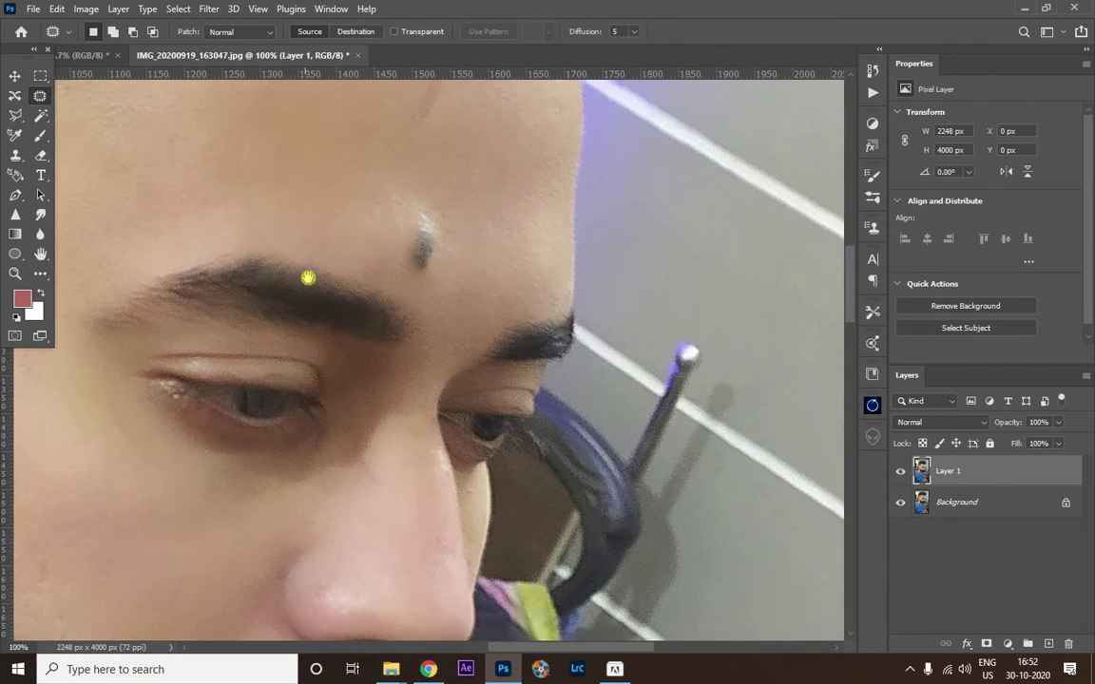
key(e)
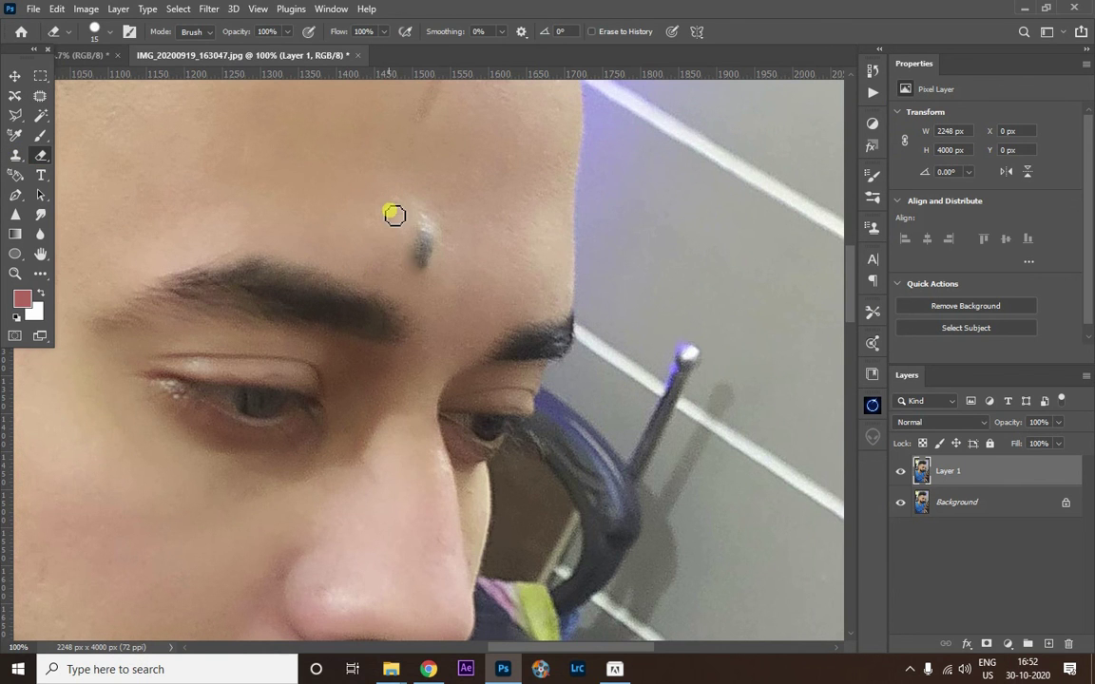
right_click(391, 214)
key(Escape)
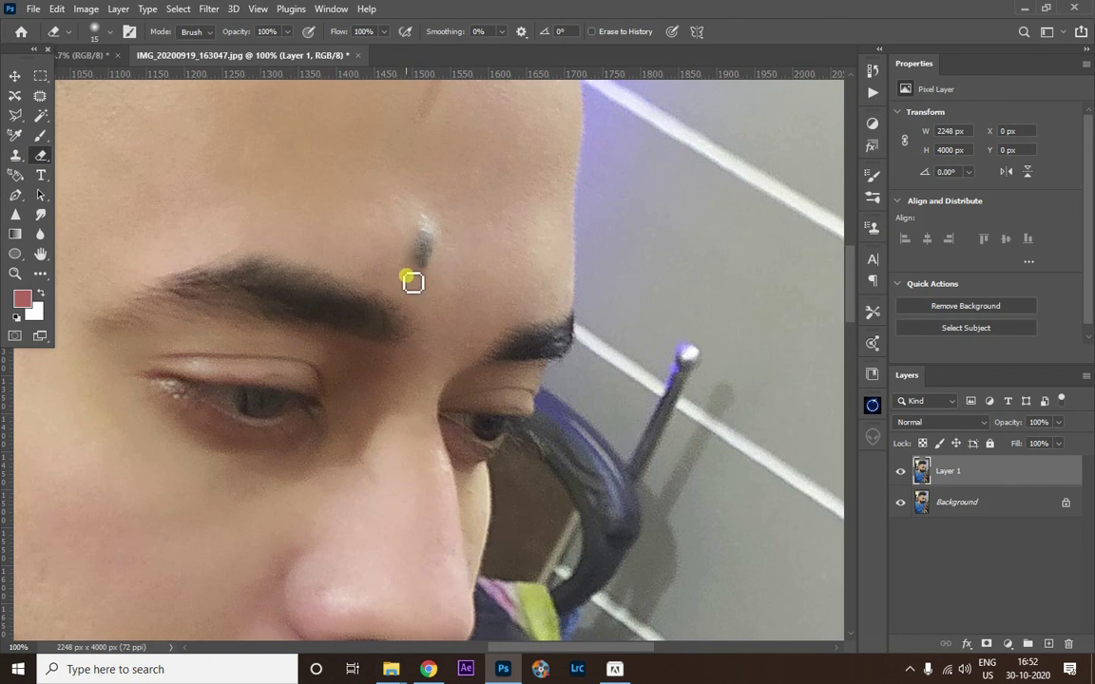
key(bracketright)
key(bracketright)
key(bracketright)
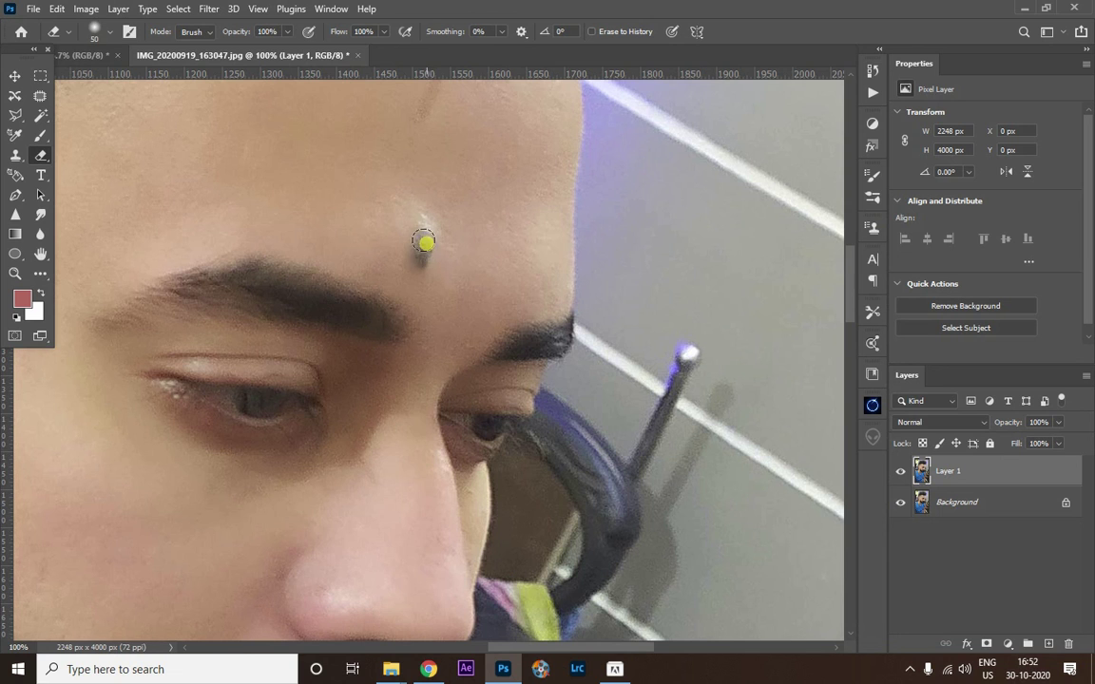
click(421, 262)
key(bracketright)
mouse_move(361, 320)
mouse_down()
mouse_move(204, 310)
mouse_move(433, 339)
mouse_up()
Erase the smoothing on the temple so the original hair texture shows through.
drag(407, 489, 440, 249)
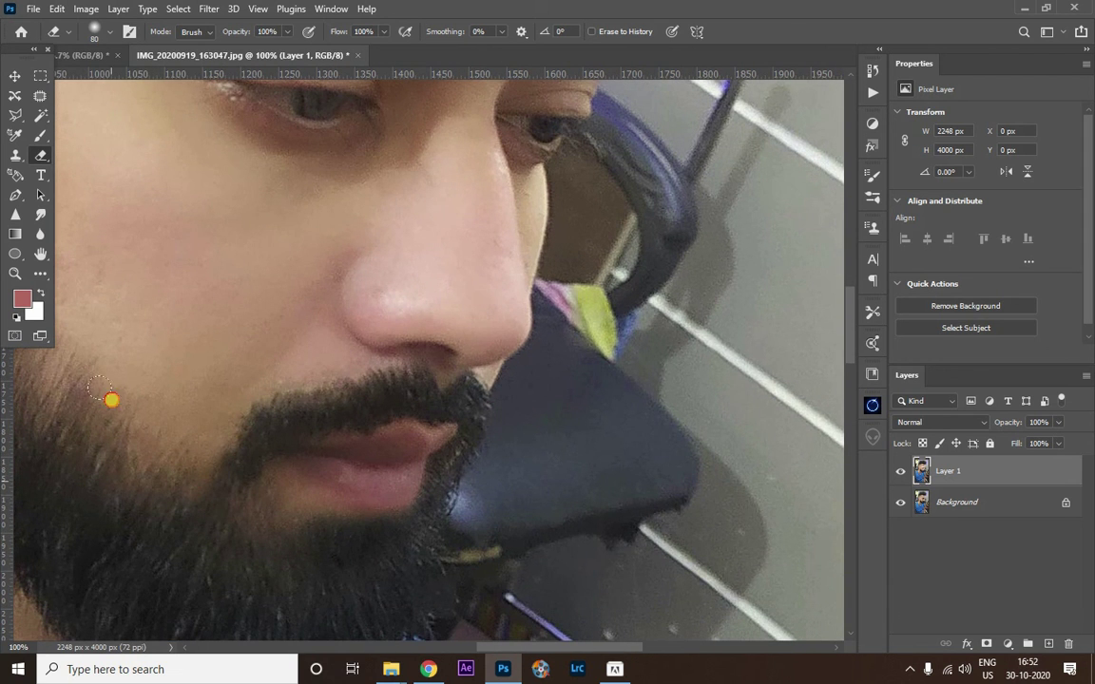
drag(102, 394, 330, 376)
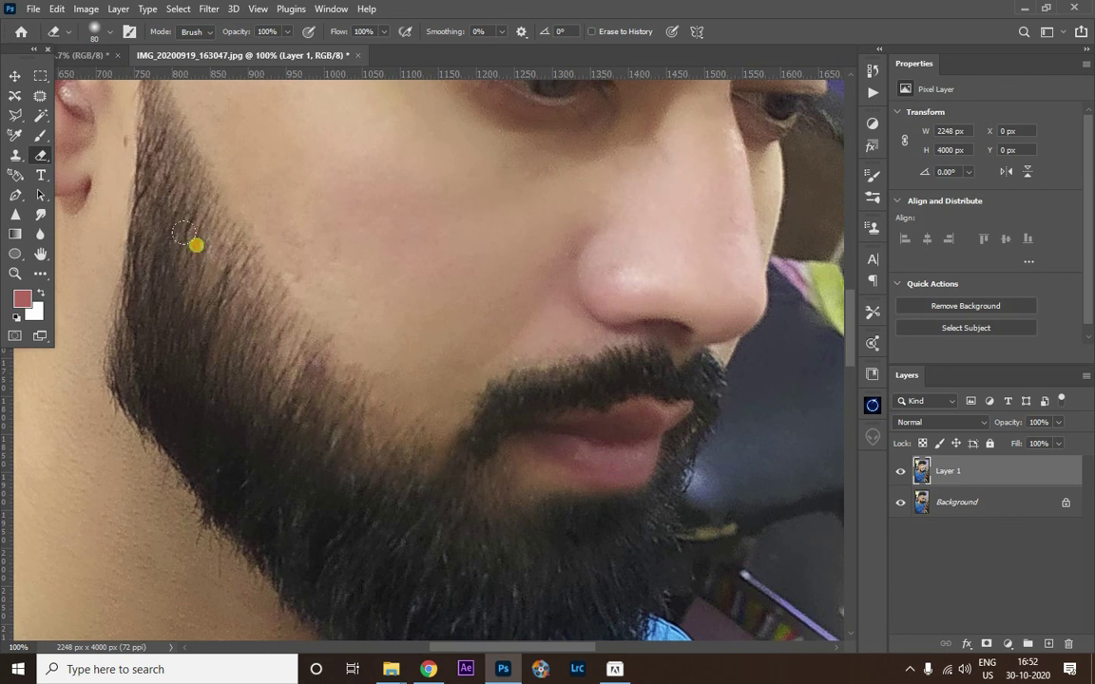
mouse_move(147, 174)
mouse_down()
mouse_move(192, 270)
mouse_move(169, 220)
mouse_up()
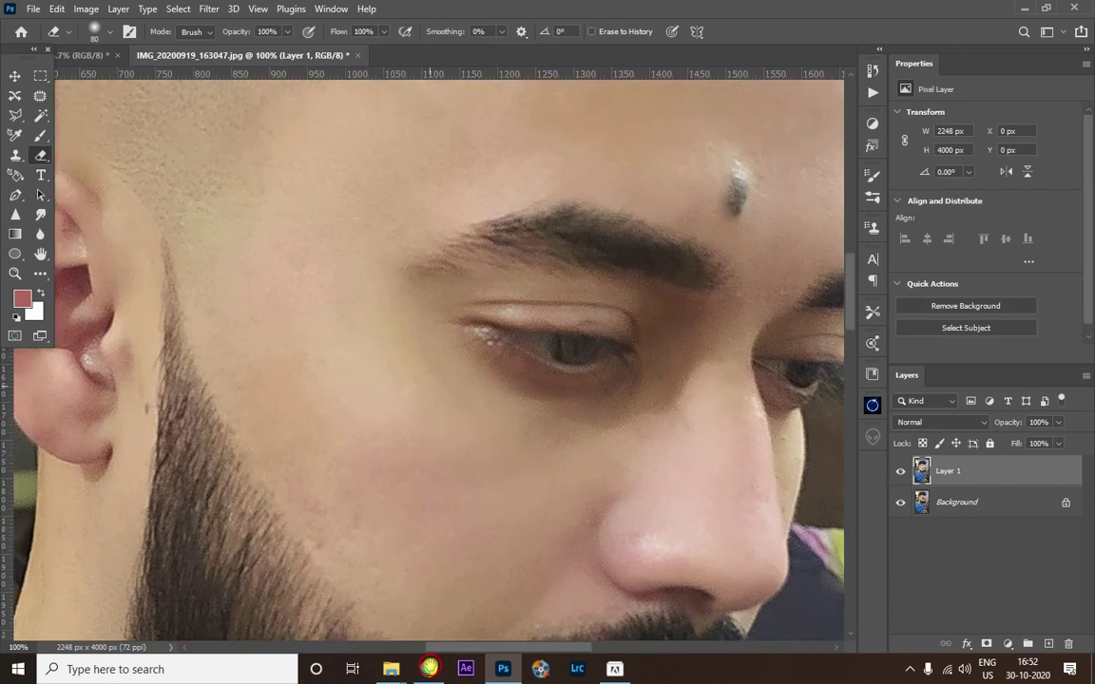
drag(289, 366, 388, 630)
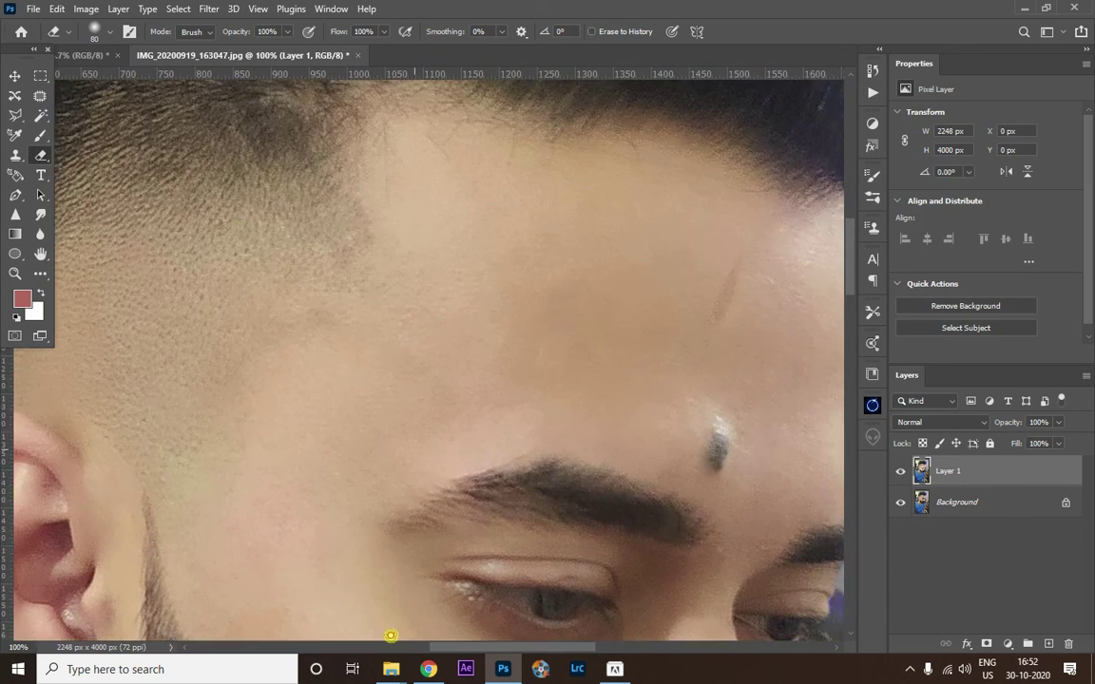
mouse_move(259, 353)
mouse_down()
mouse_move(212, 432)
mouse_move(154, 487)
mouse_move(196, 288)
mouse_move(246, 221)
mouse_move(236, 372)
mouse_up()
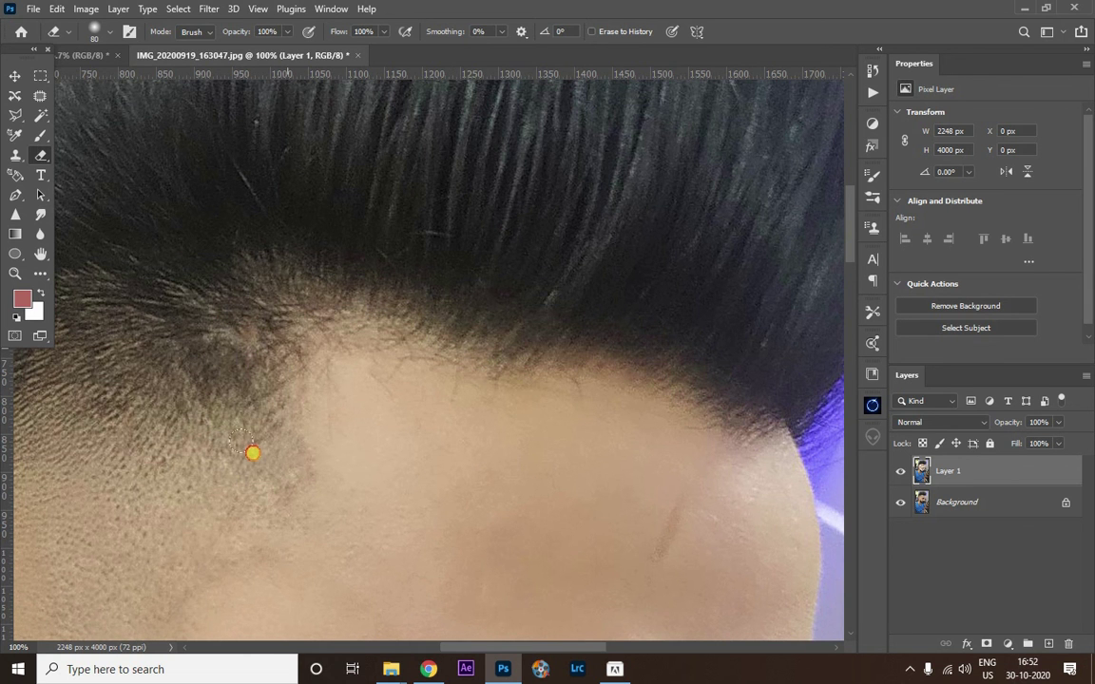
scroll(528, 377, down, 3)
scroll(546, 373, down, 3)
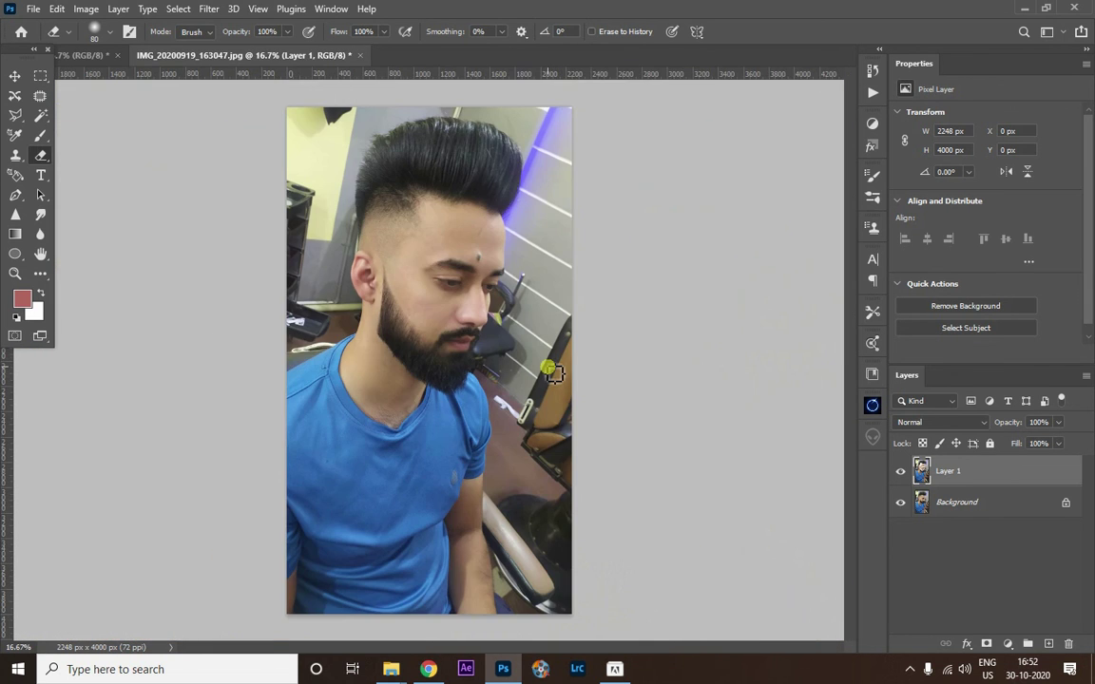
scroll(555, 373, up, 2)
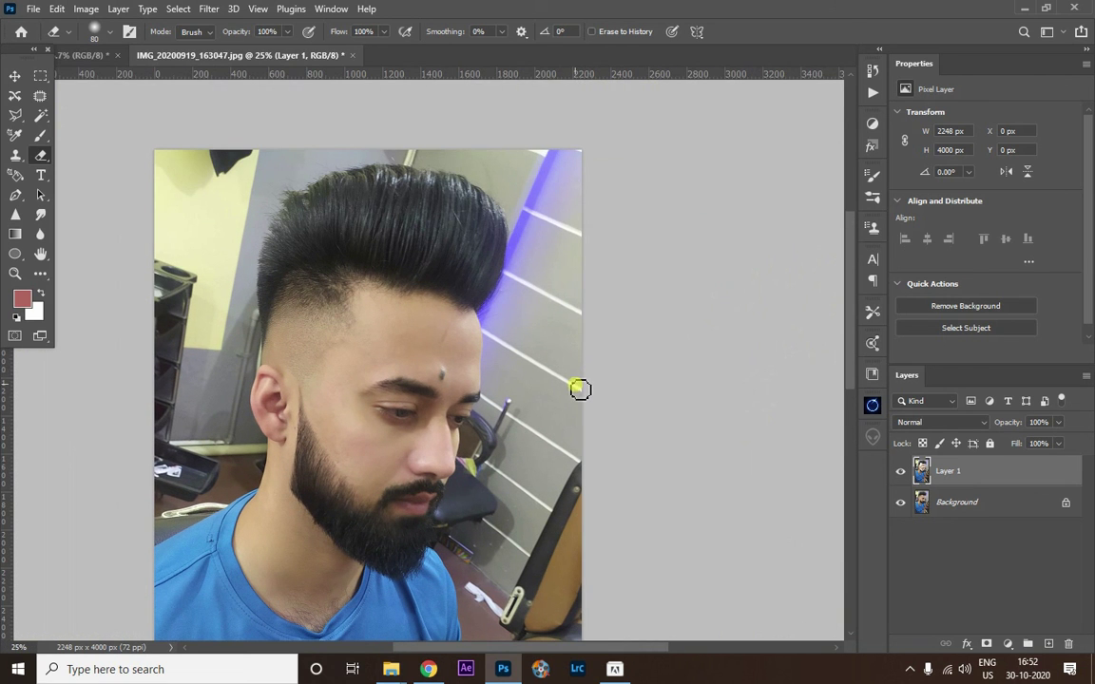
scroll(579, 389, down, 1)
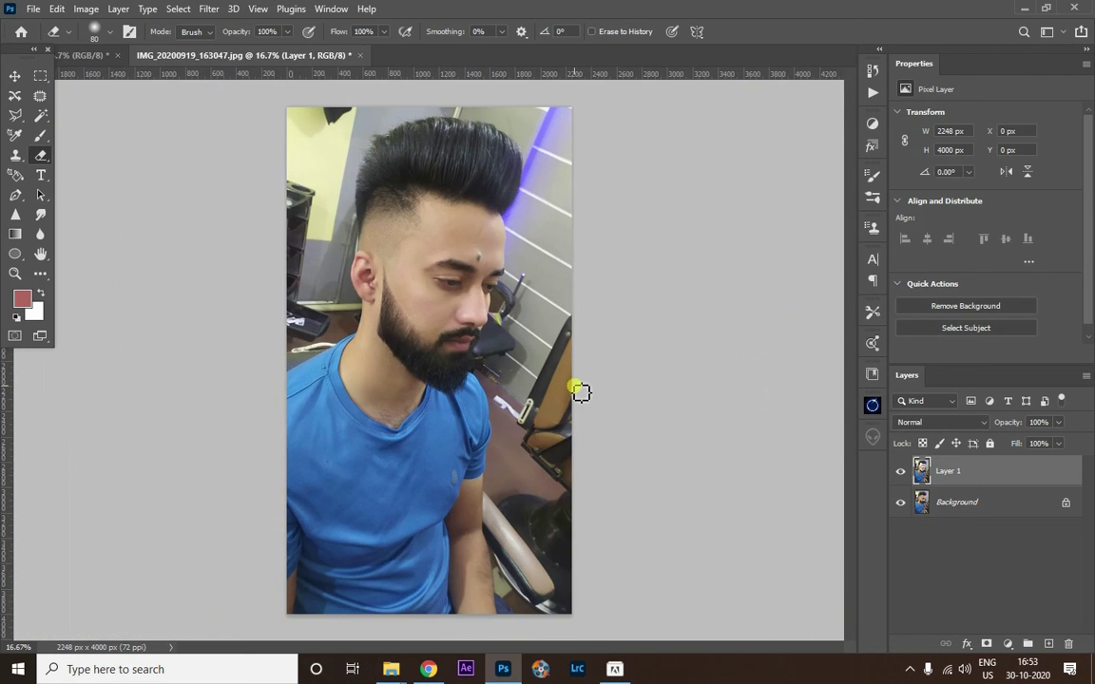